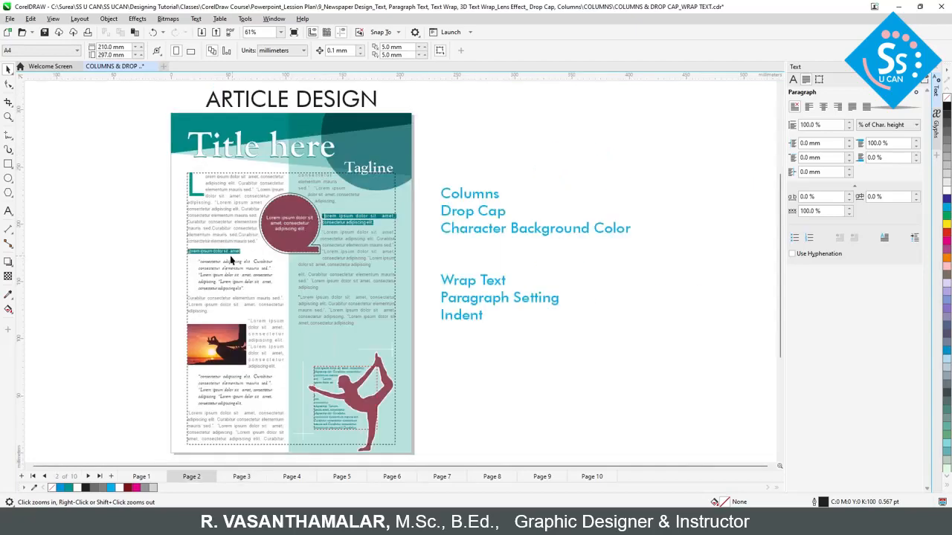
Place a vertical guideline along the inner edge of the first text column on page 2
drag(167, 235, 314, 318)
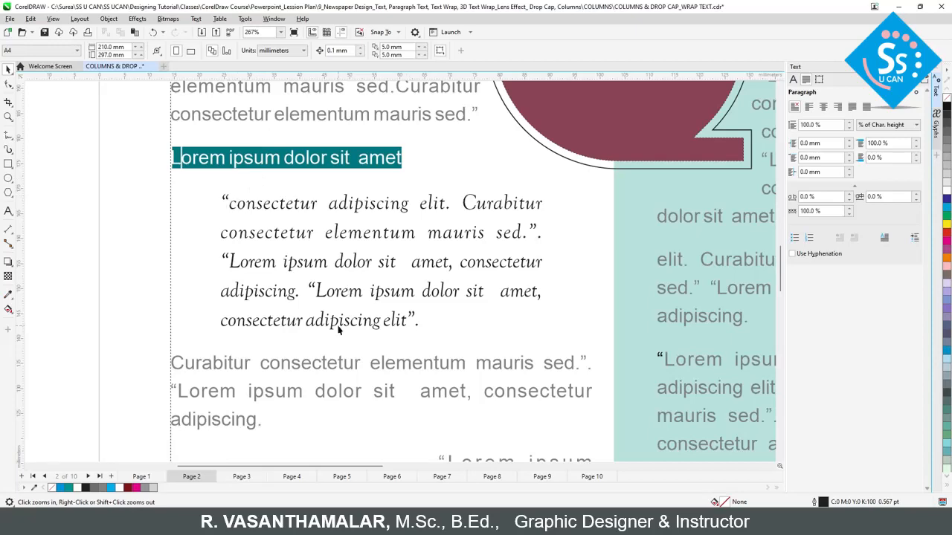
scroll(339, 327, down, 1)
key(F2)
drag(203, 221, 678, 429)
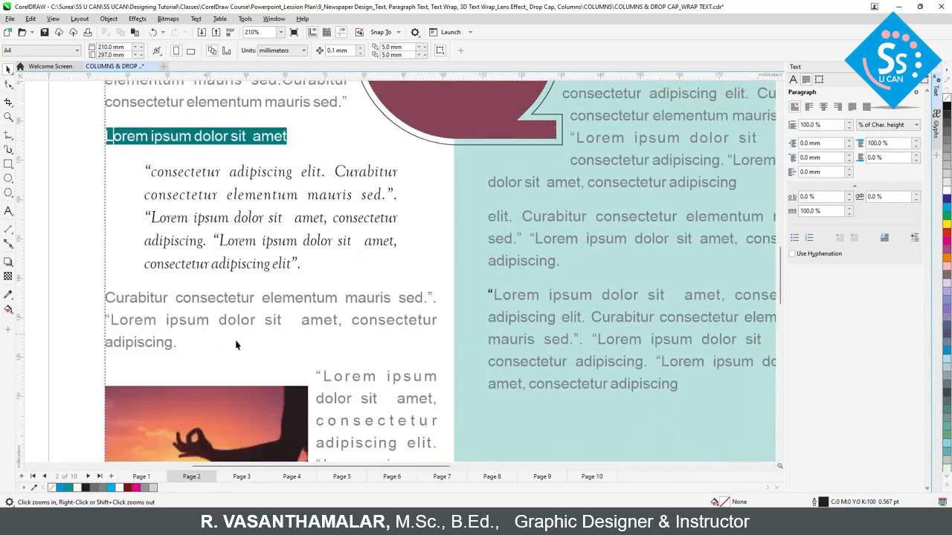
drag(24, 306, 437, 312)
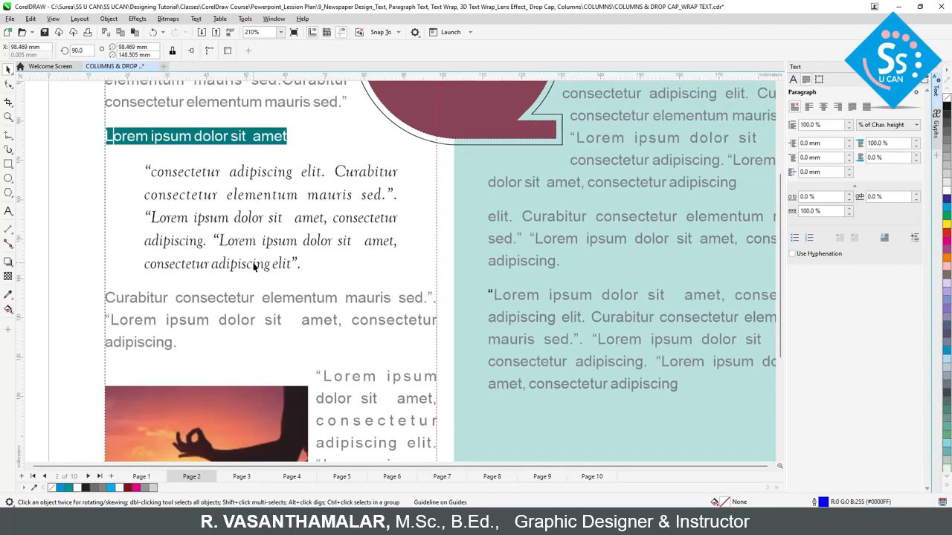
Go to page 4 and delete the vertical guideline crossing the page
key(F4)
key(Page_Down)
key(Page_Down)
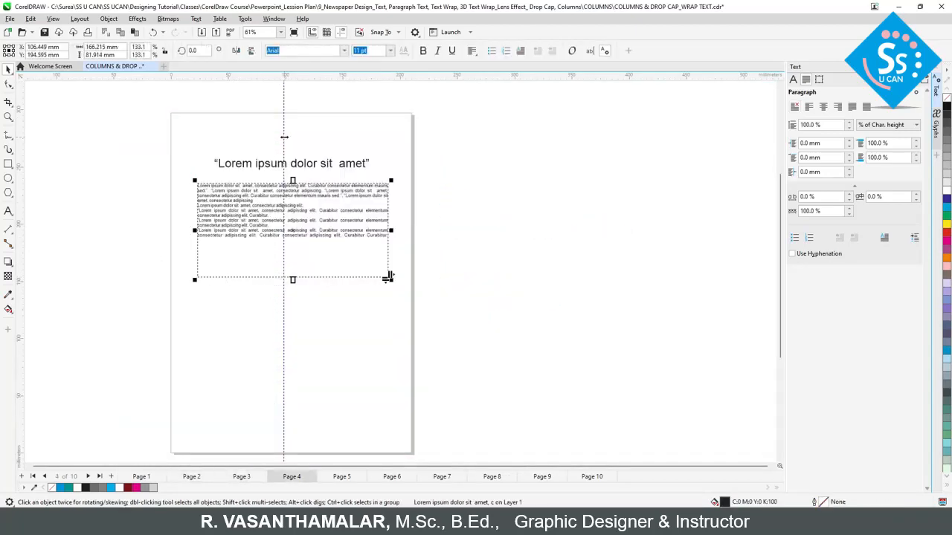
click(284, 137)
key(Delete)
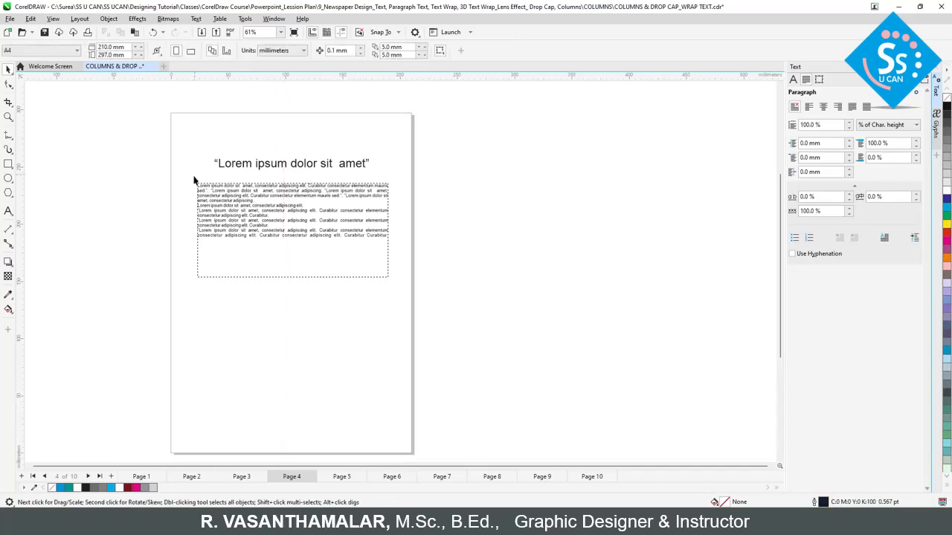
Compare the paragraph settings available for the artistic-text title and for the body paragraph text on page 4
key(z)
drag(145, 127, 475, 324)
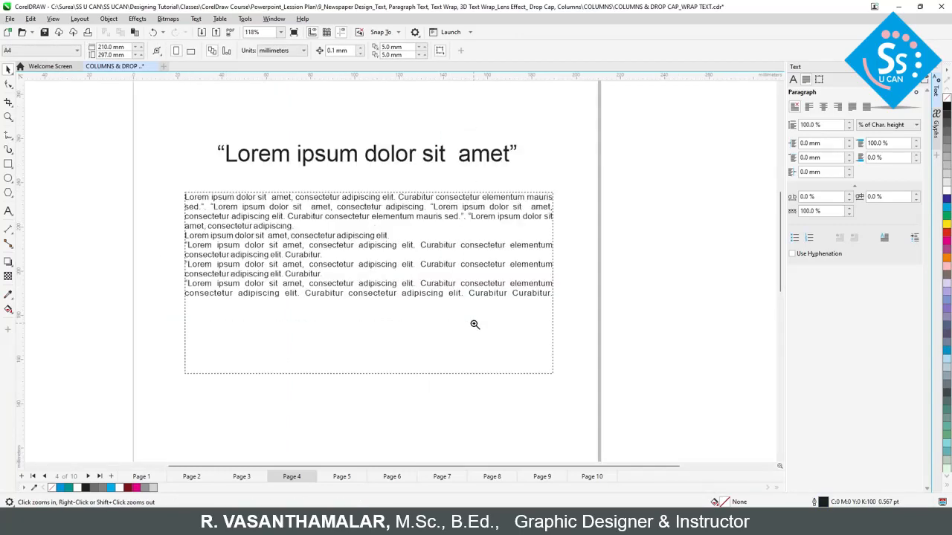
key(space)
click(392, 159)
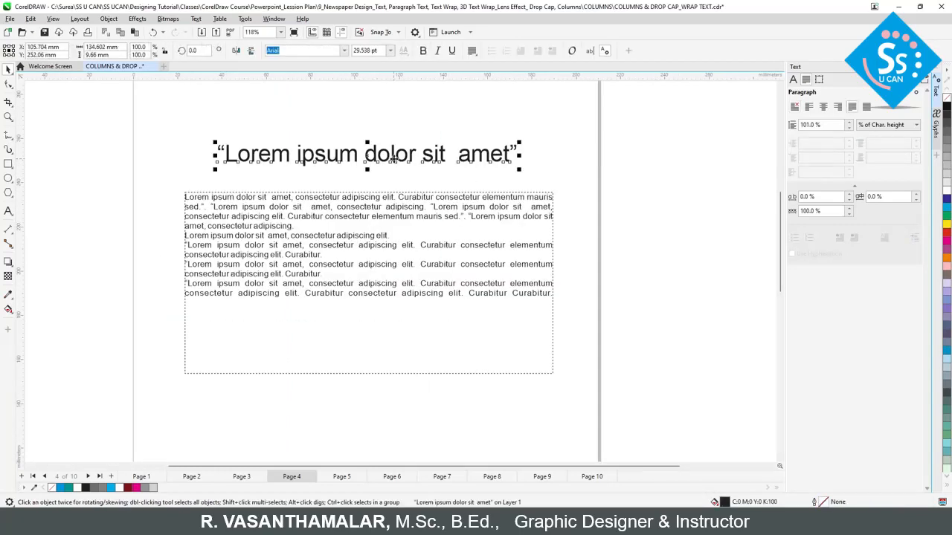
click(354, 267)
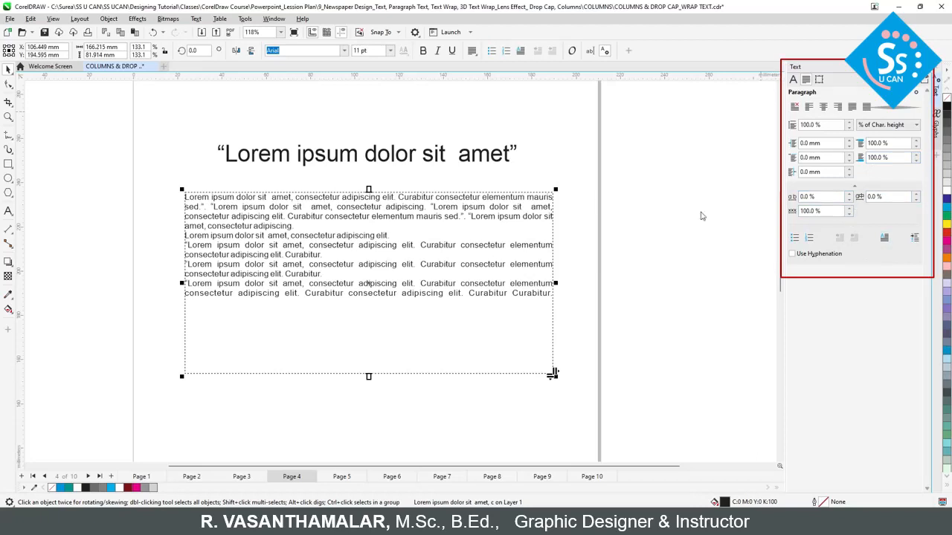
click(498, 165)
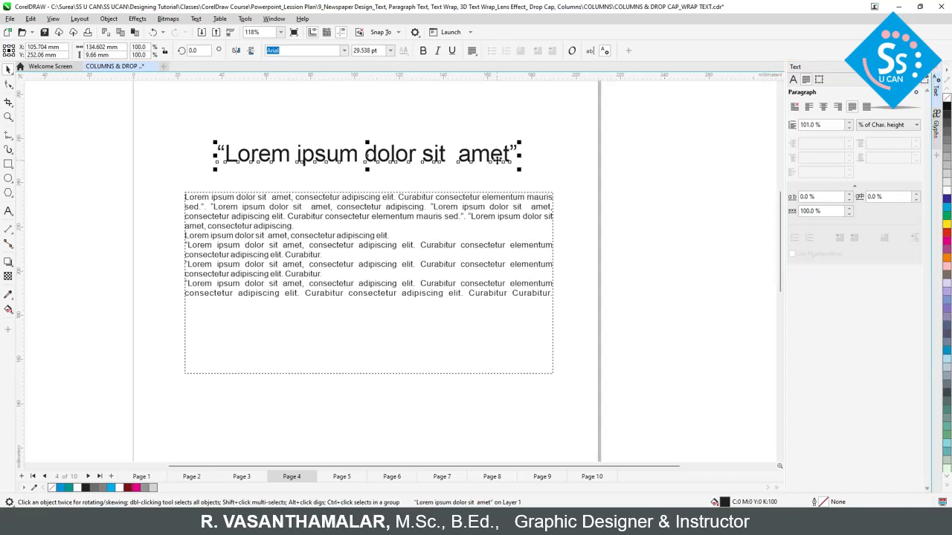
click(399, 268)
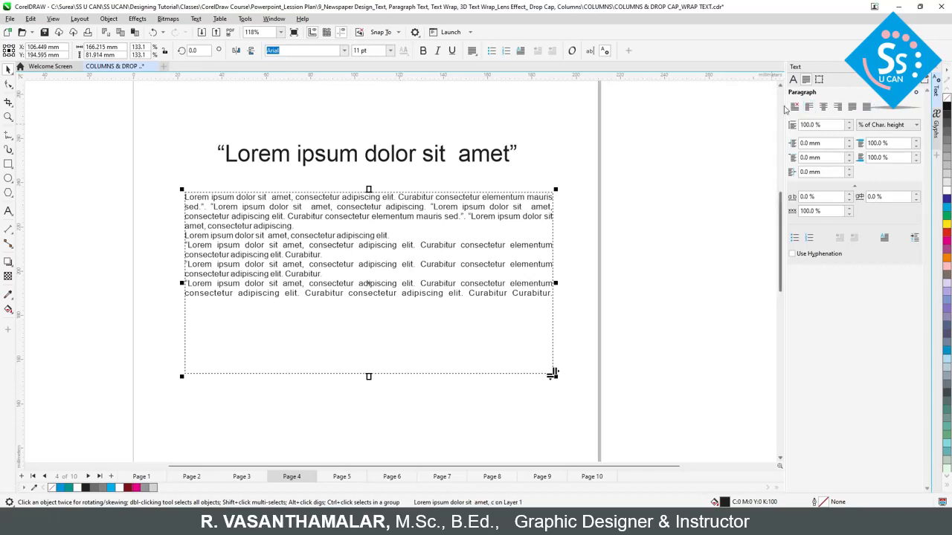
click(472, 50)
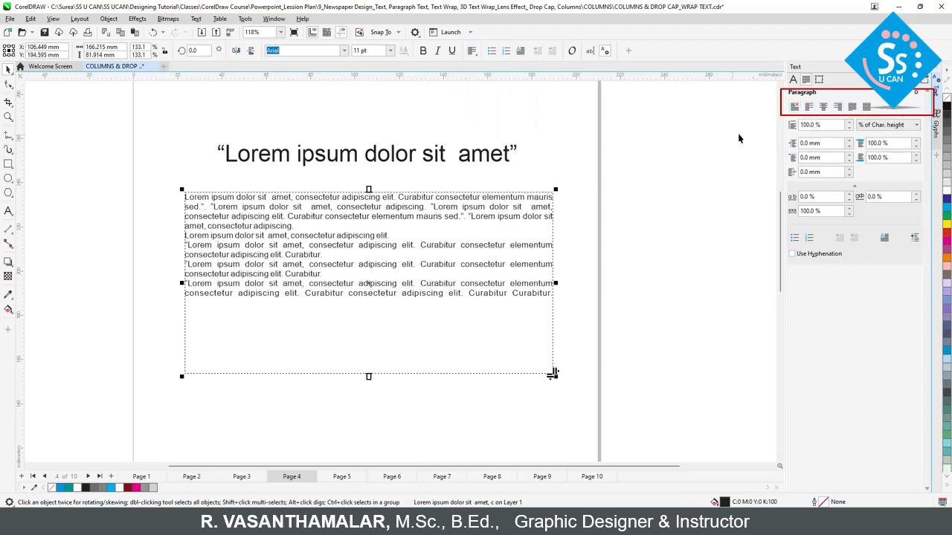
Try no, left and center alignment on the body text and resize its frame to about 164 mm wide
click(794, 106)
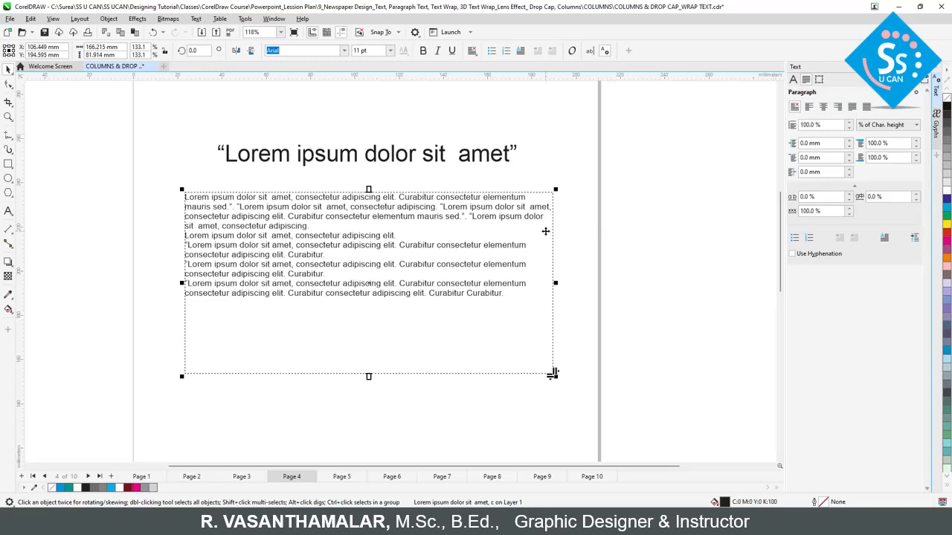
click(809, 108)
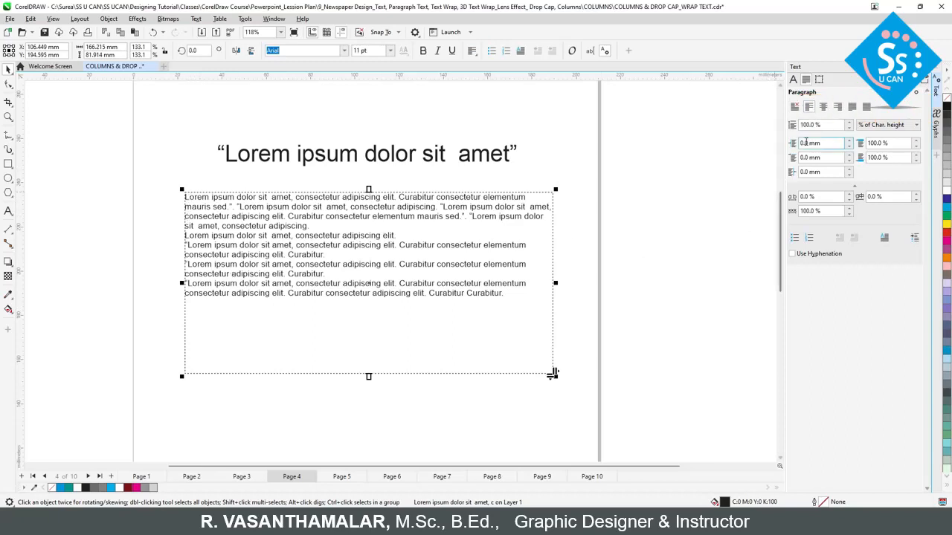
click(823, 107)
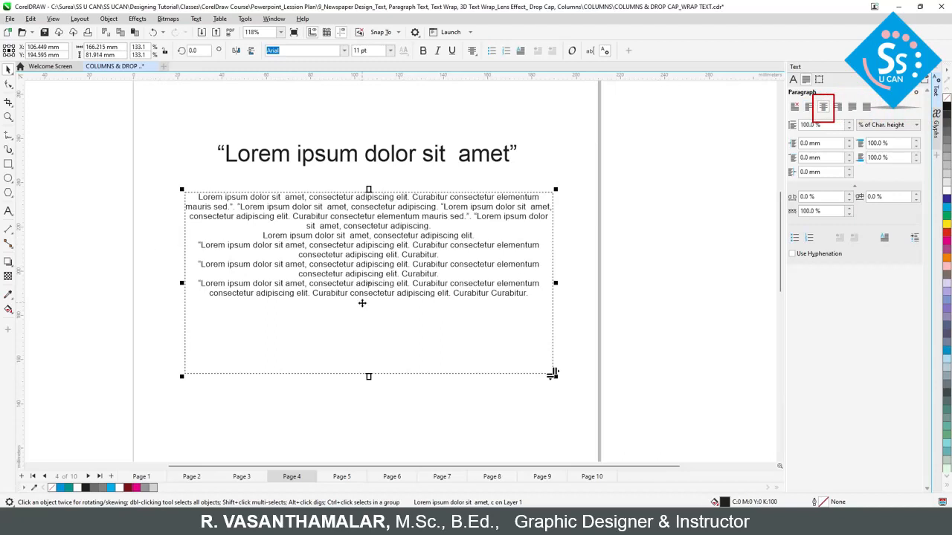
drag(554, 284, 435, 288)
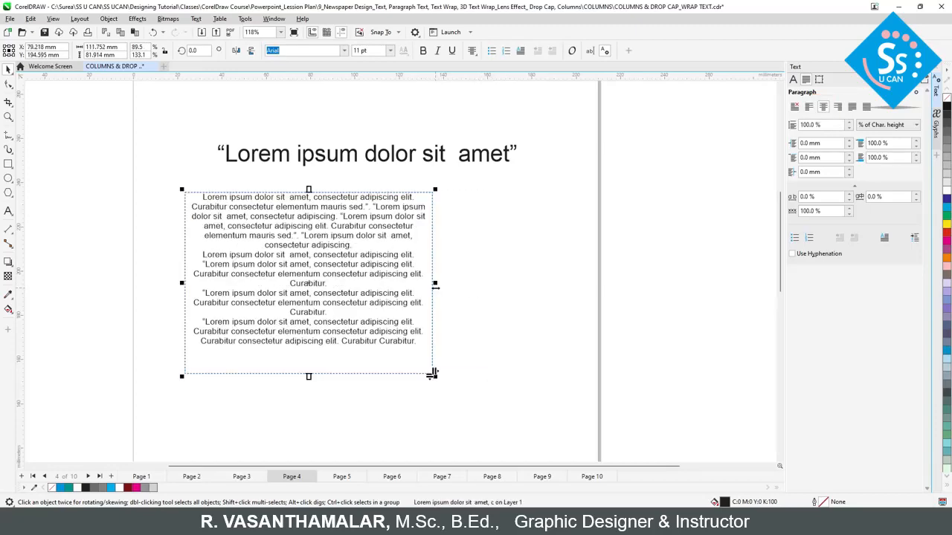
drag(432, 374, 549, 374)
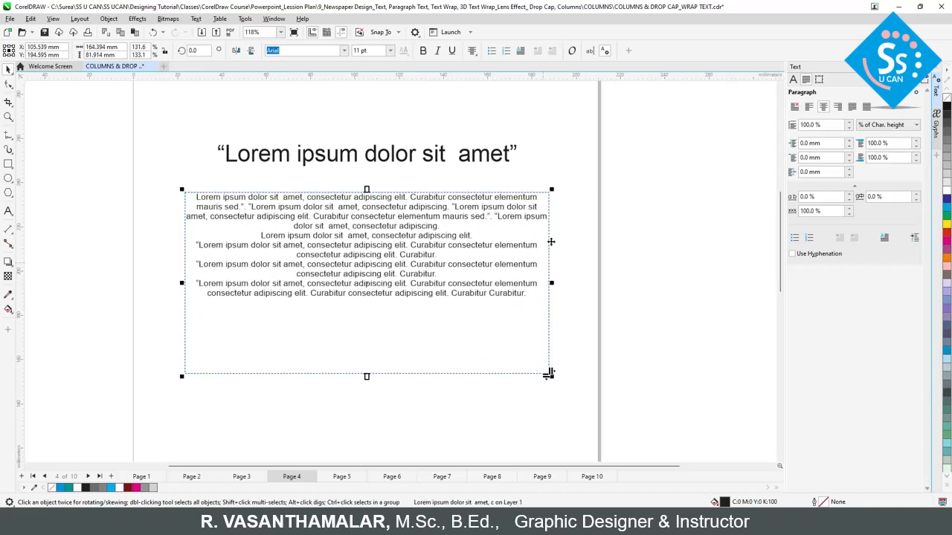
Try right alignment and force justification on the body text, settling on full justification
click(837, 107)
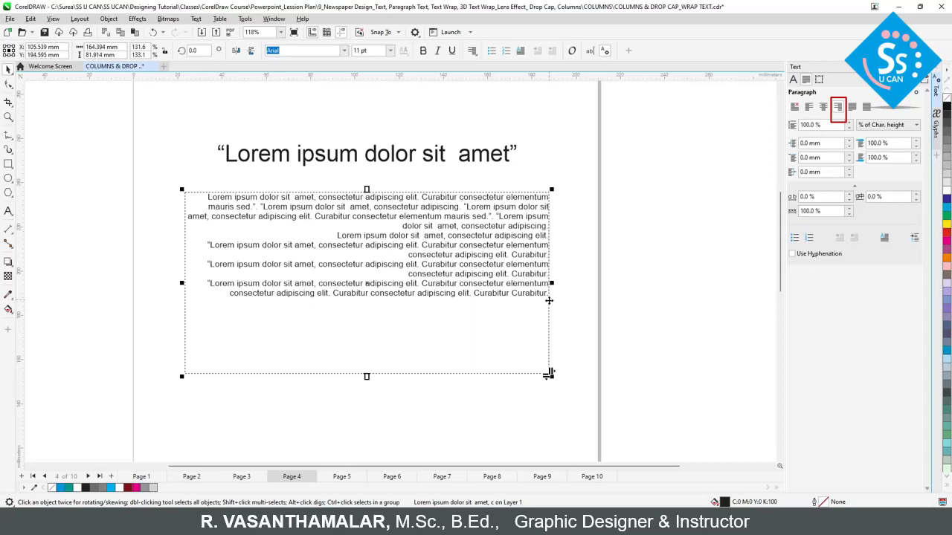
click(852, 108)
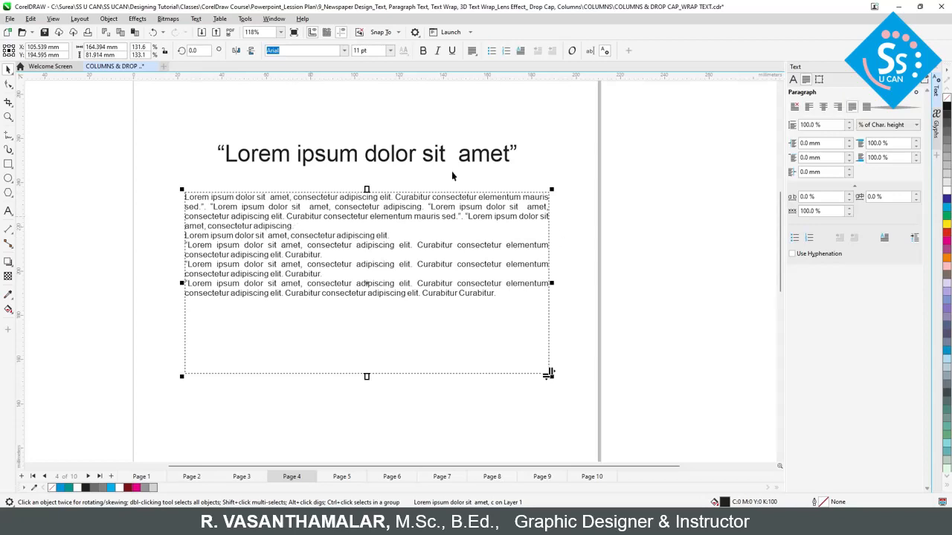
click(866, 109)
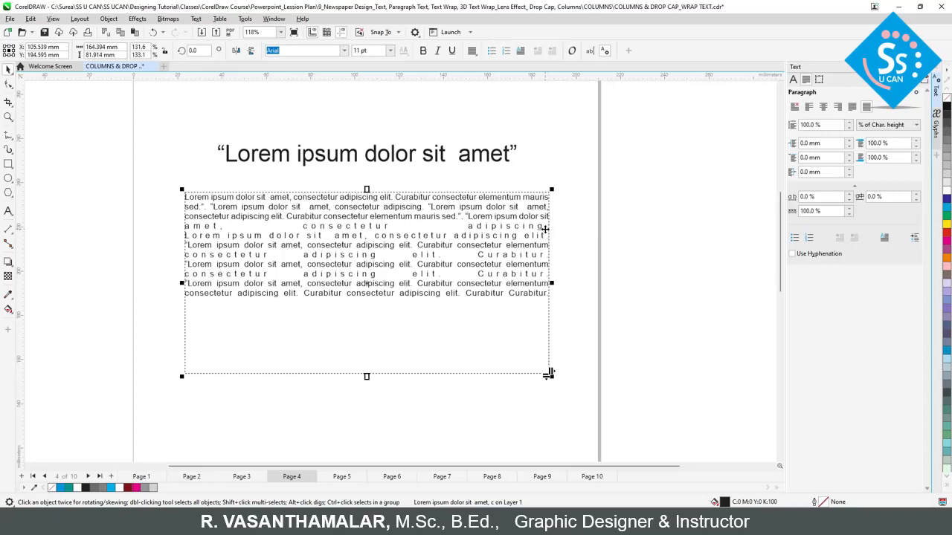
click(854, 108)
click(666, 275)
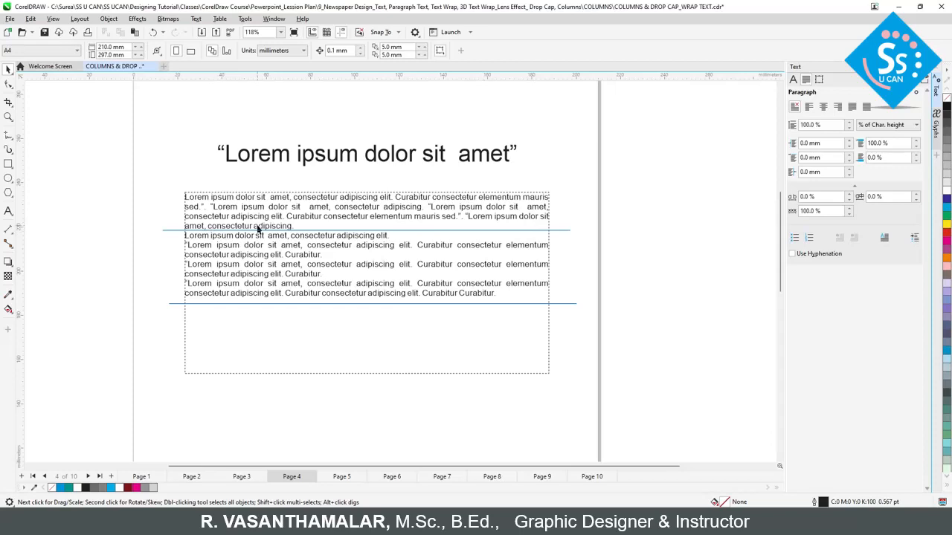
Apply force justification to only the last paragraph of the body text
click(508, 295)
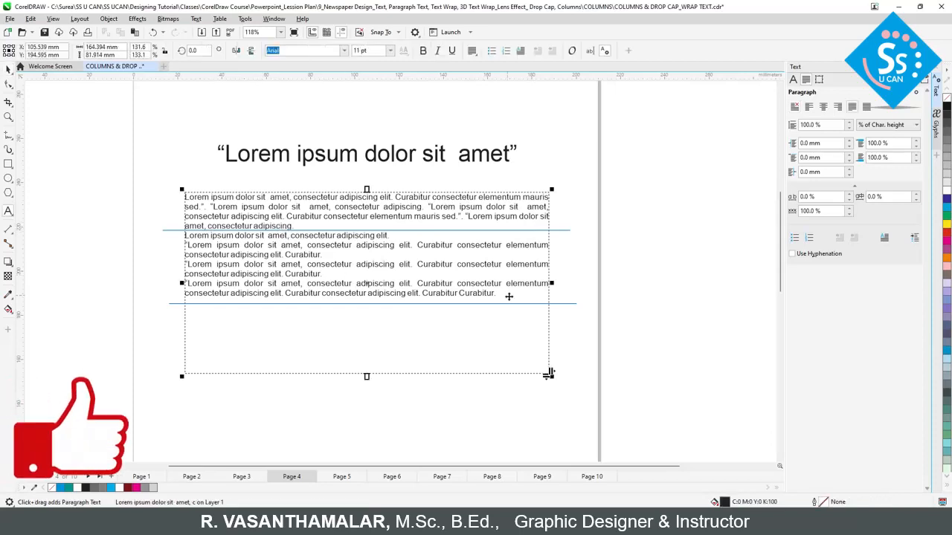
double_click(498, 294)
drag(497, 296, 183, 285)
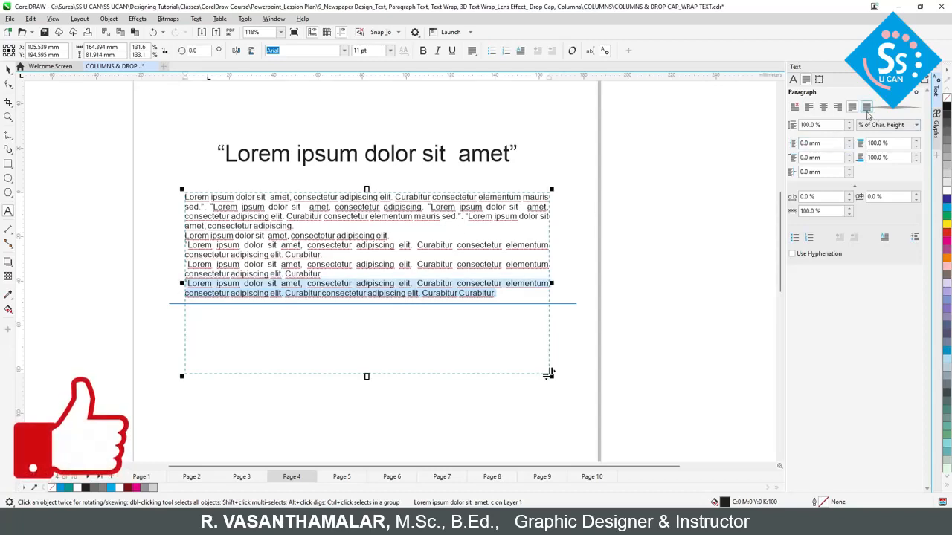
click(866, 108)
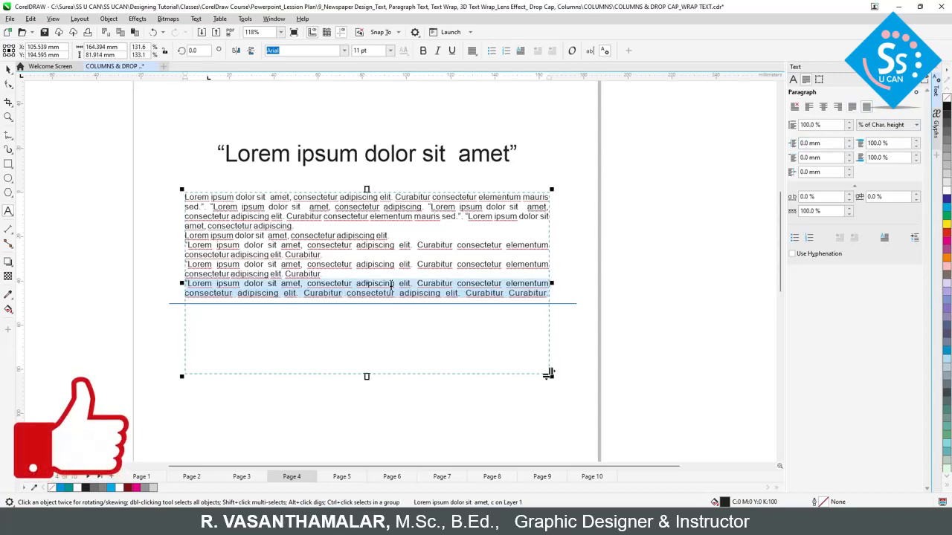
click(493, 294)
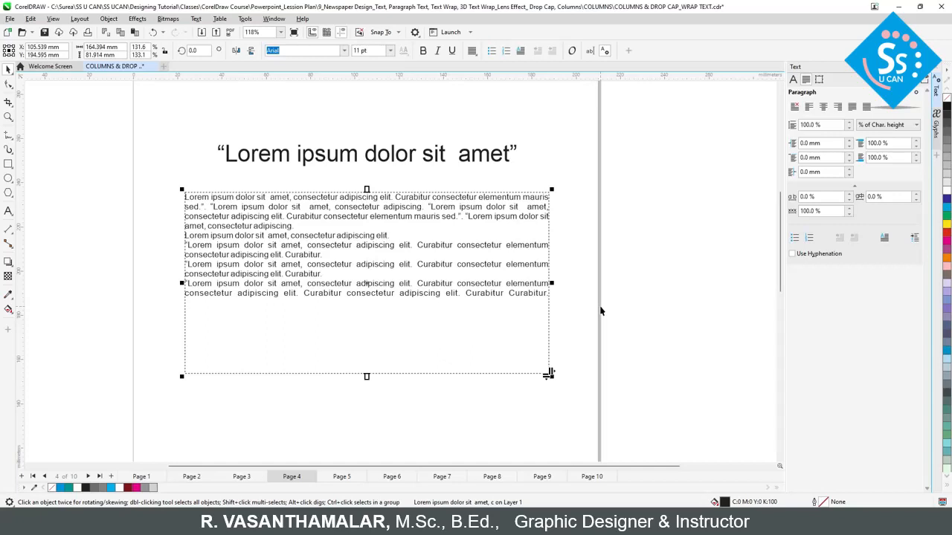
click(601, 311)
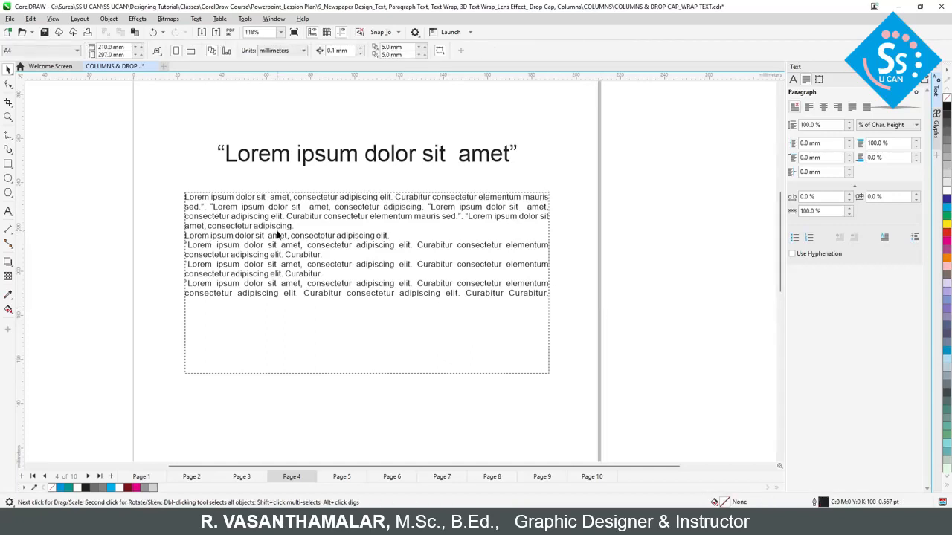
Set the body text's line spacing to 130% of character height
click(314, 260)
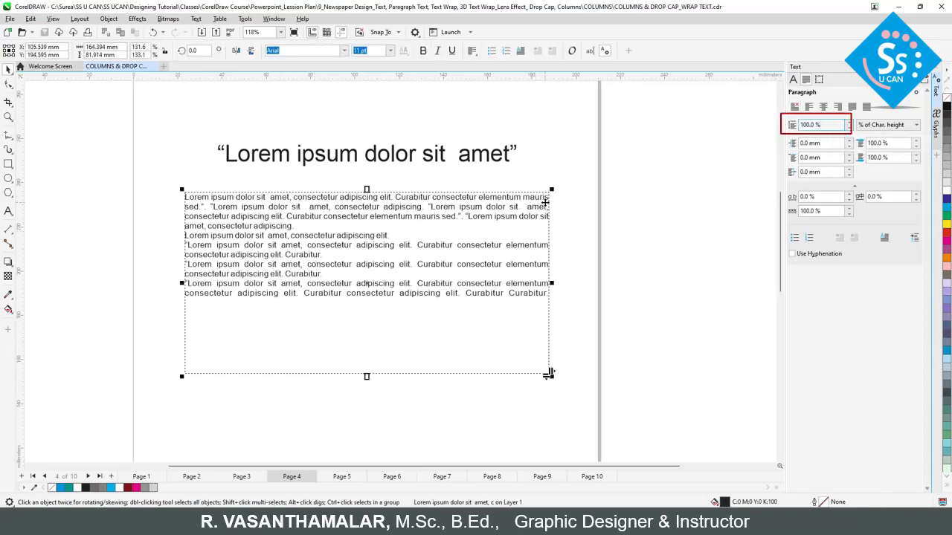
drag(823, 125, 796, 125)
text(130)
key(Return)
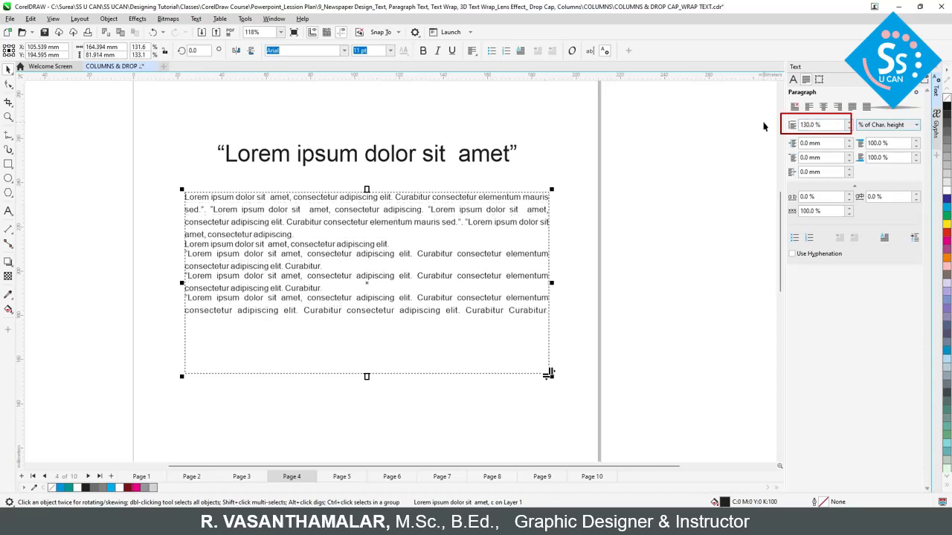
Try points and % of Pt. size as the body text's spacing units, returning to % of Char. height
click(879, 128)
click(877, 142)
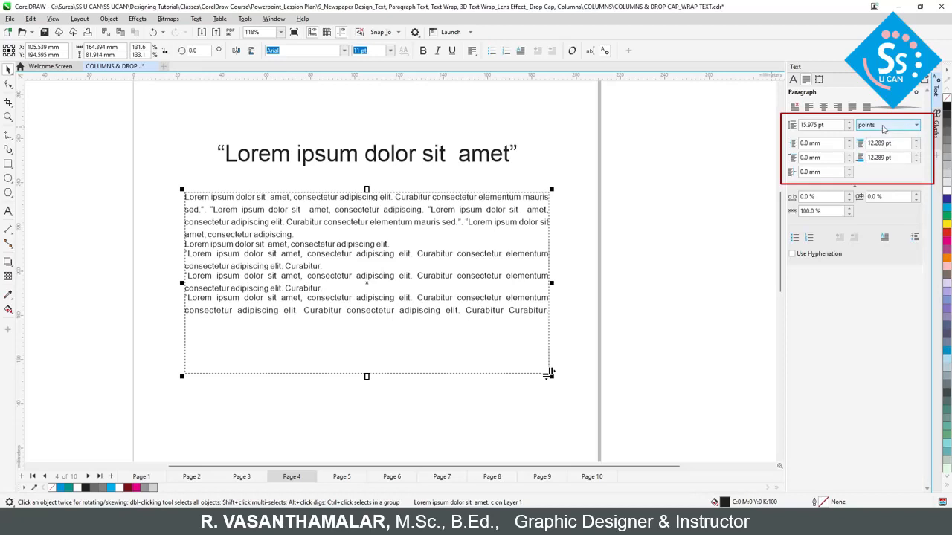
click(881, 126)
click(879, 136)
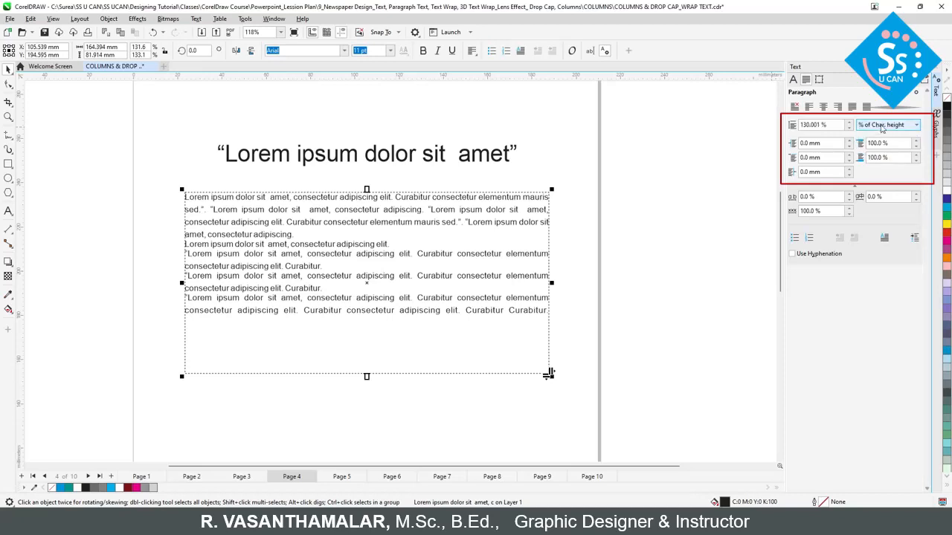
click(883, 125)
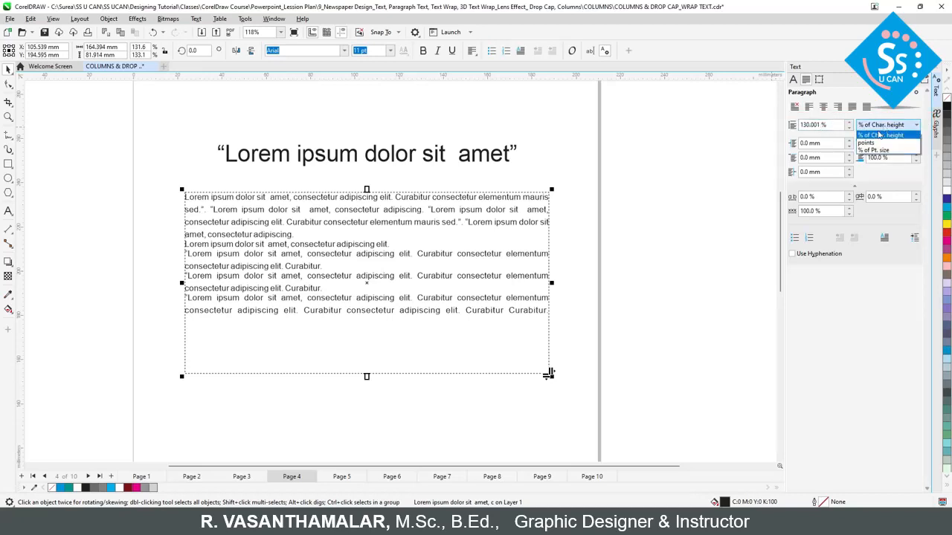
click(876, 142)
click(881, 125)
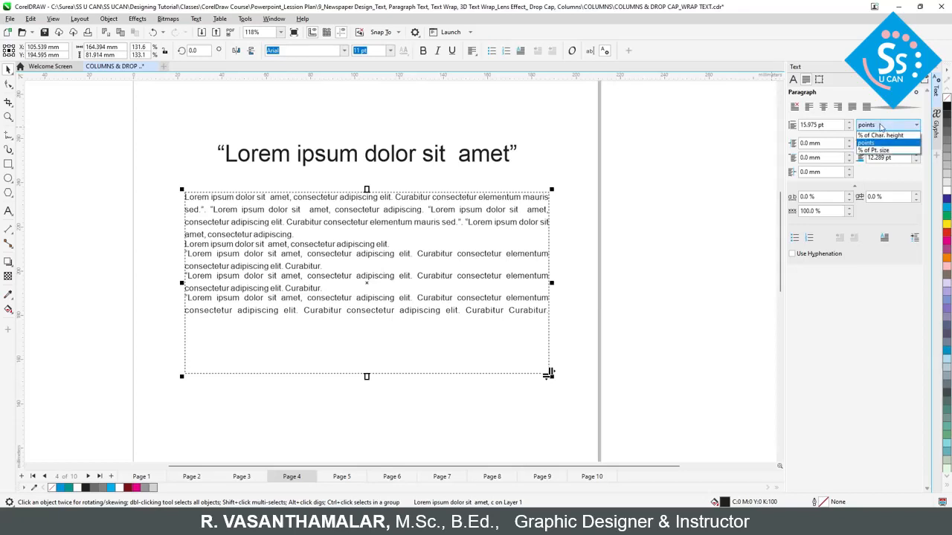
click(876, 151)
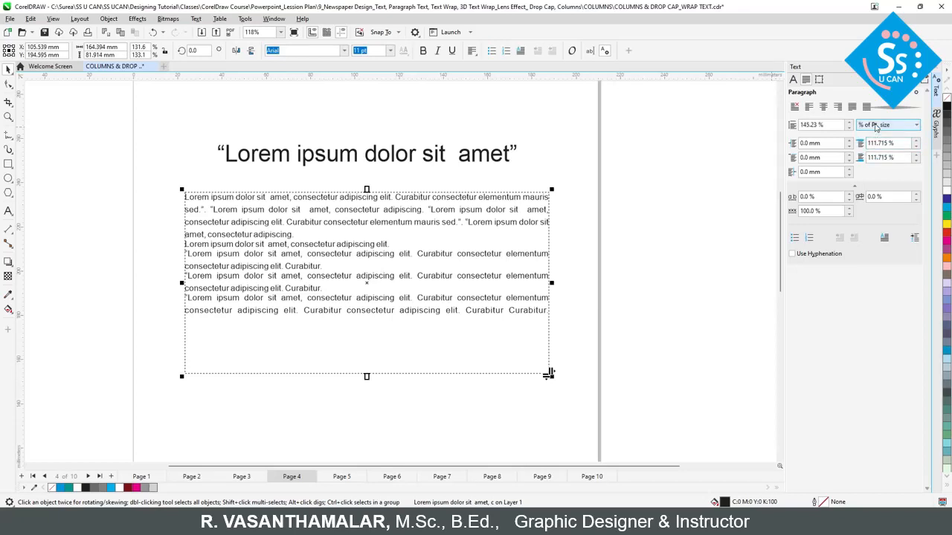
click(877, 124)
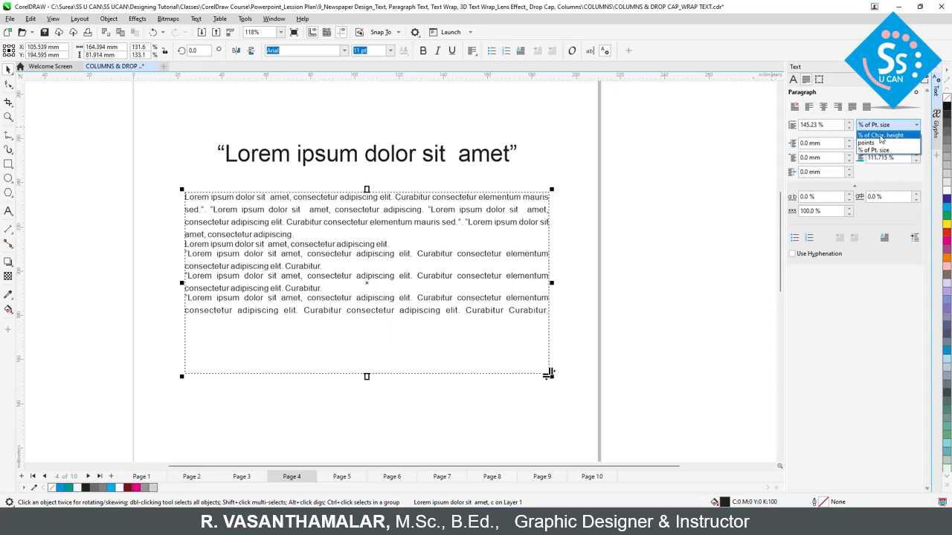
click(881, 135)
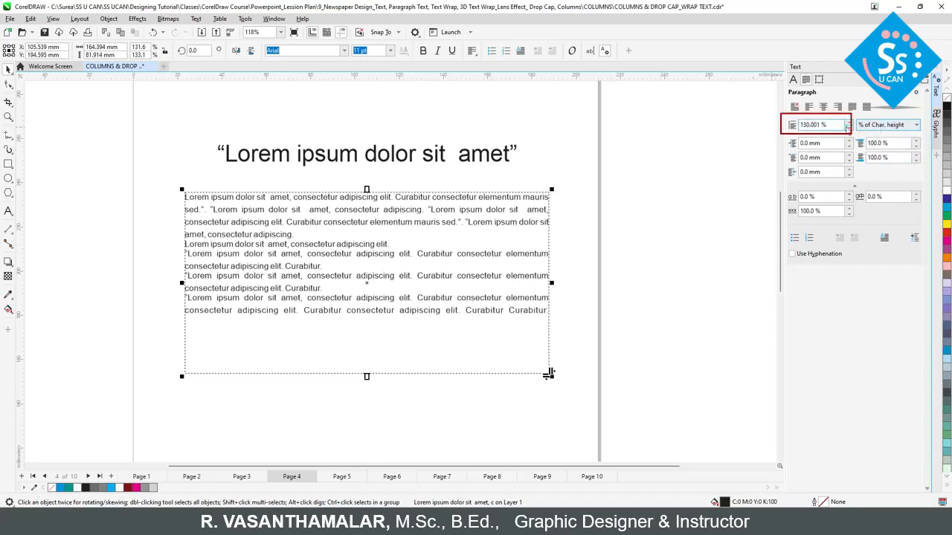
Set the body text's line spacing to 160% of character height
drag(837, 125, 765, 129)
text(160)
key(Return)
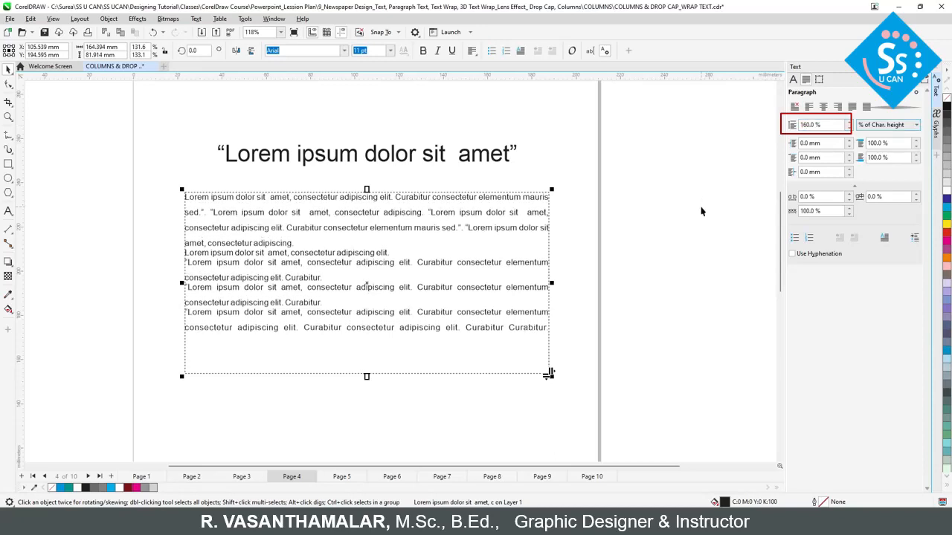
Set the body text's line spacing to 120% of character height
click(672, 216)
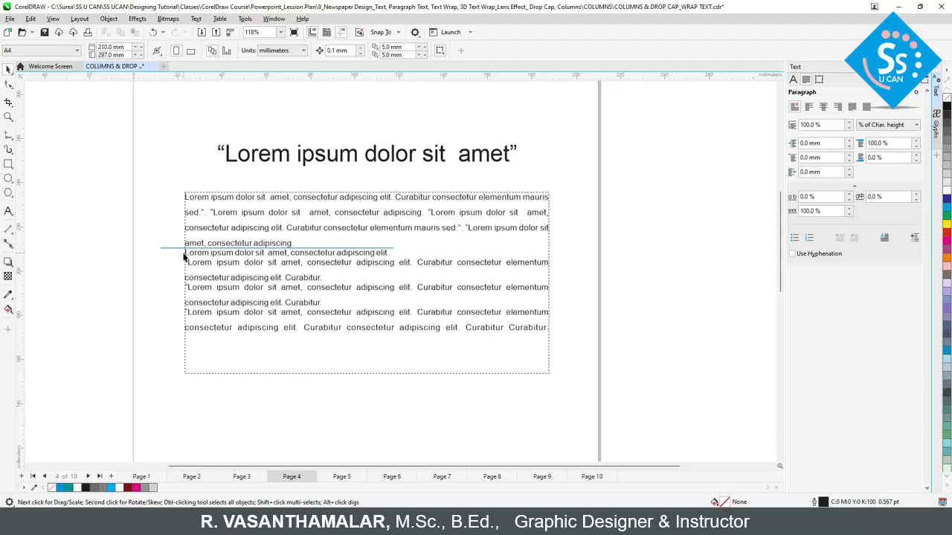
click(247, 254)
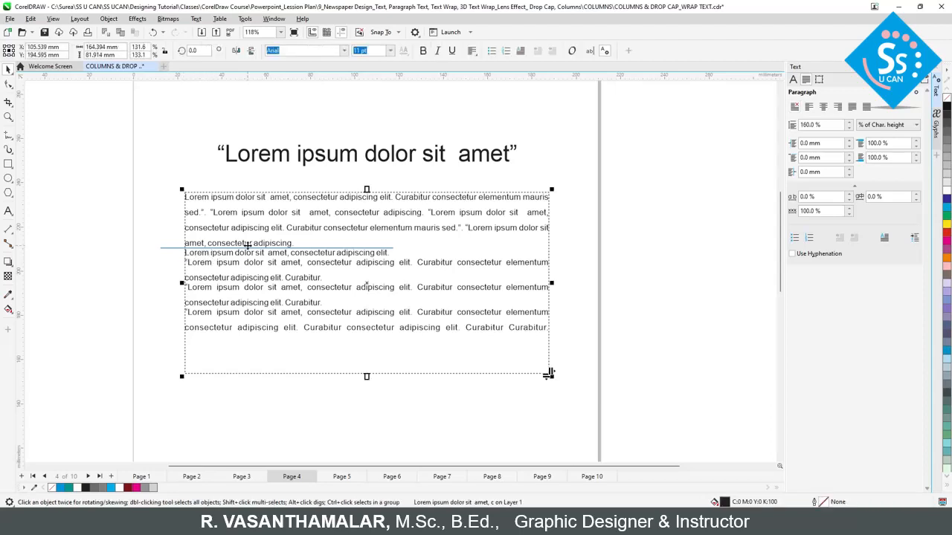
double_click(815, 124)
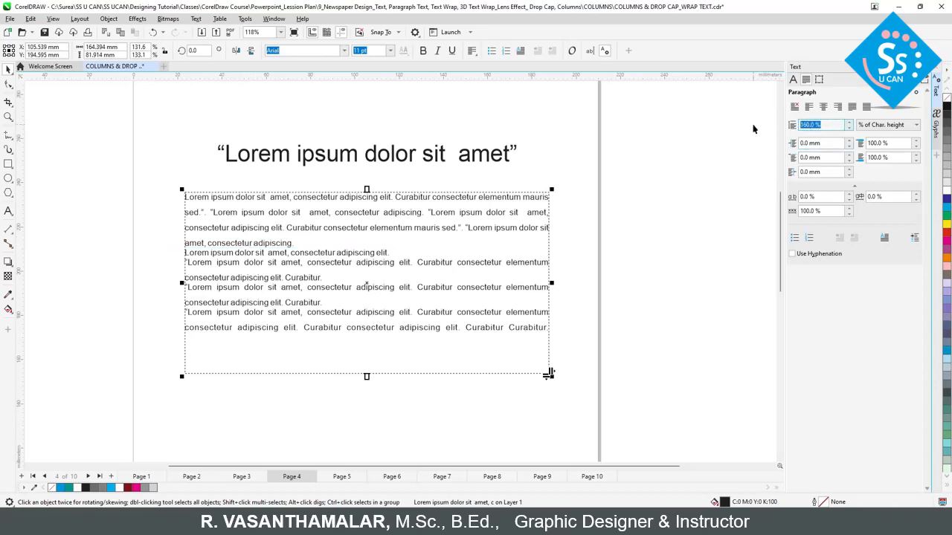
text(120)
key(Return)
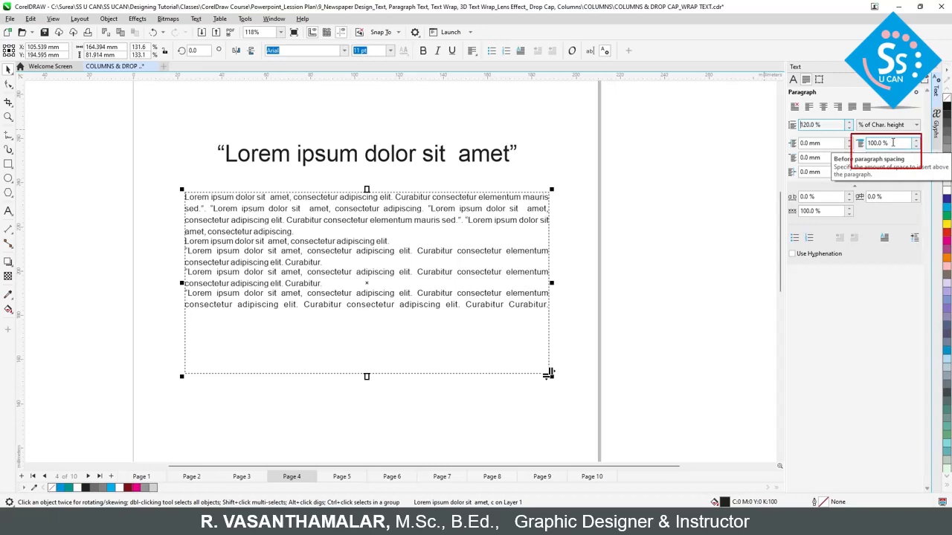
Set the spacing before each paragraph of the body text to 200%
click(893, 142)
click(894, 158)
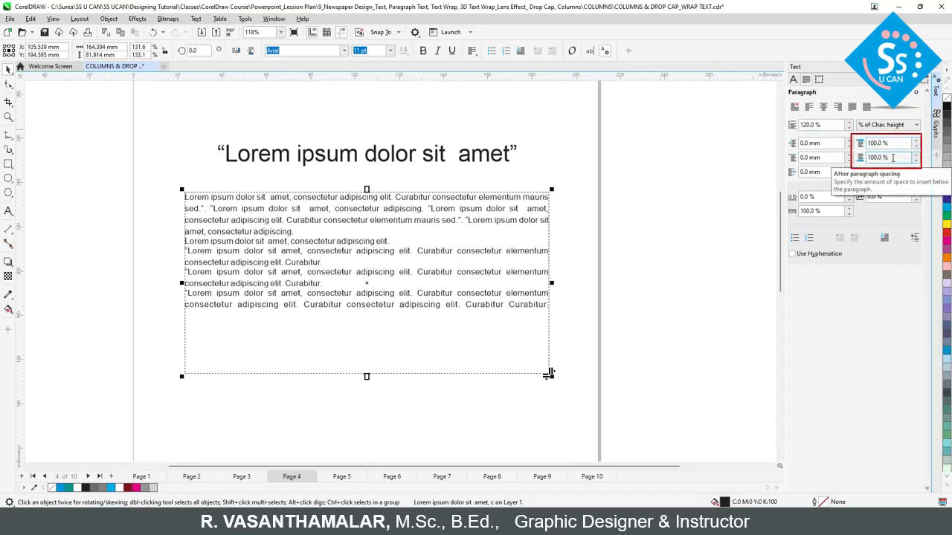
drag(893, 143, 840, 143)
text(2)
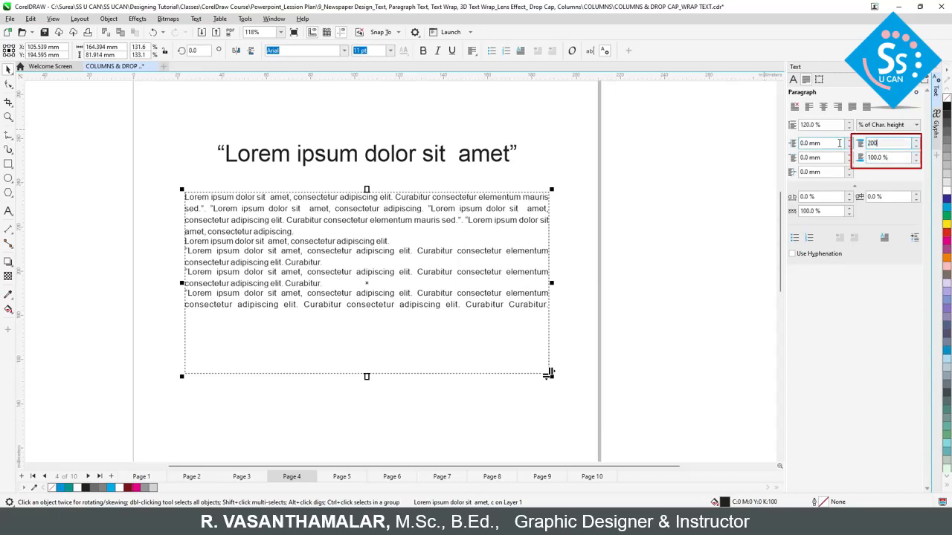
text(00)
key(Tab)
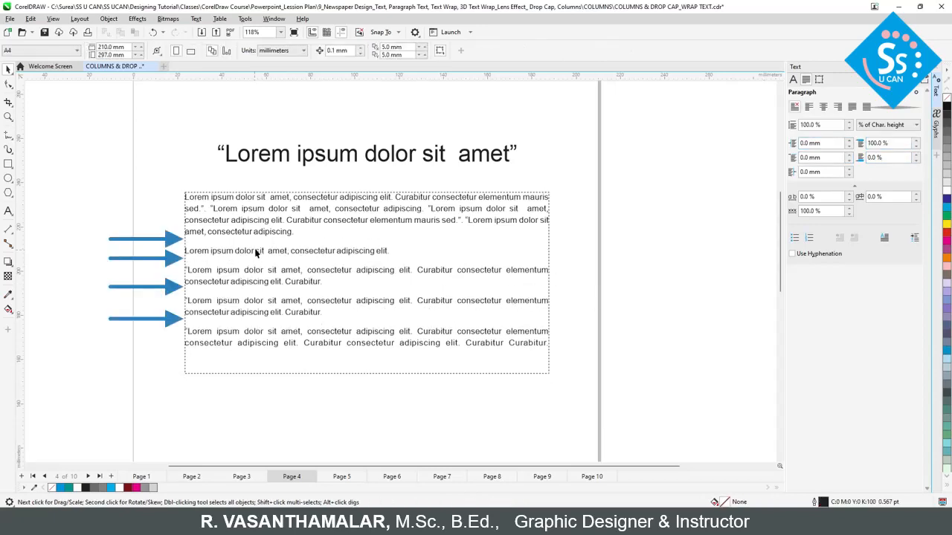
Set the spacing after the third paragraph of the body text to 300%
click(258, 254)
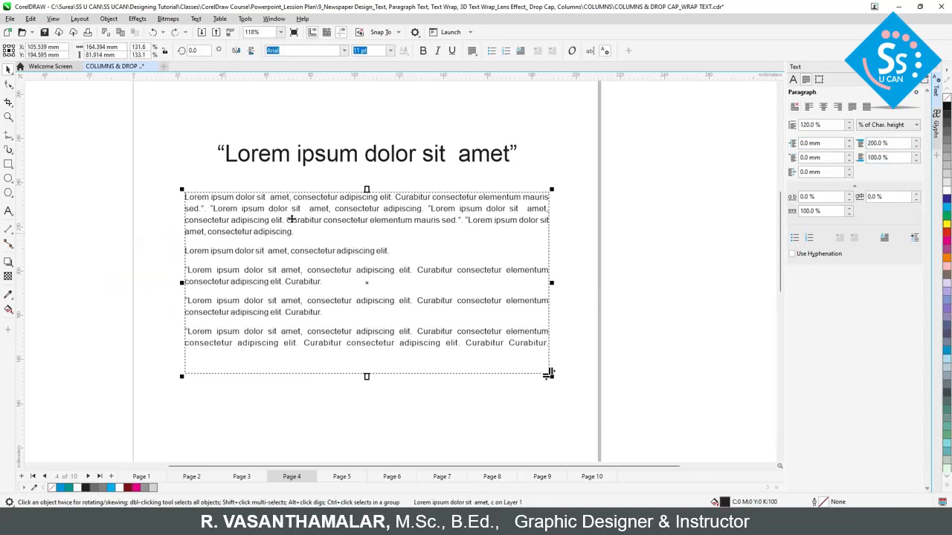
double_click(325, 291)
drag(326, 285, 175, 274)
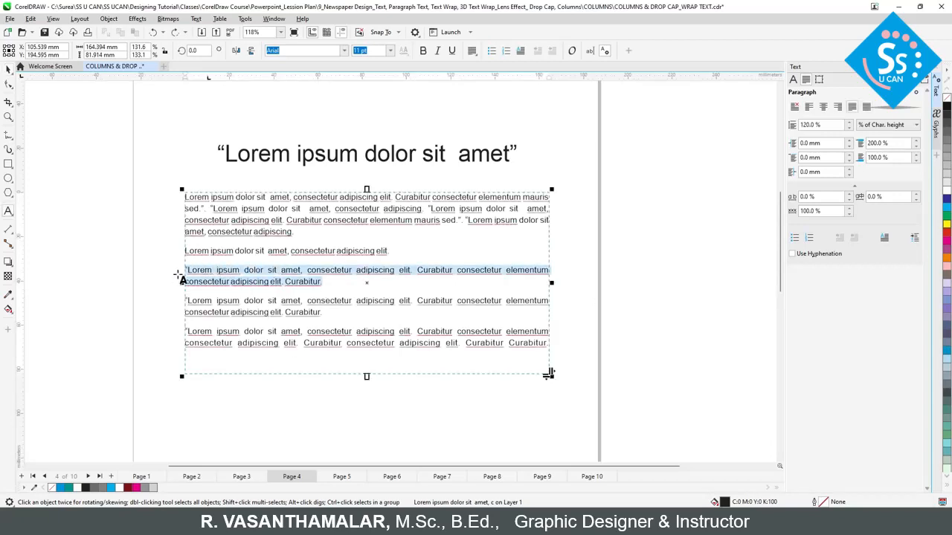
click(892, 158)
drag(893, 158, 851, 160)
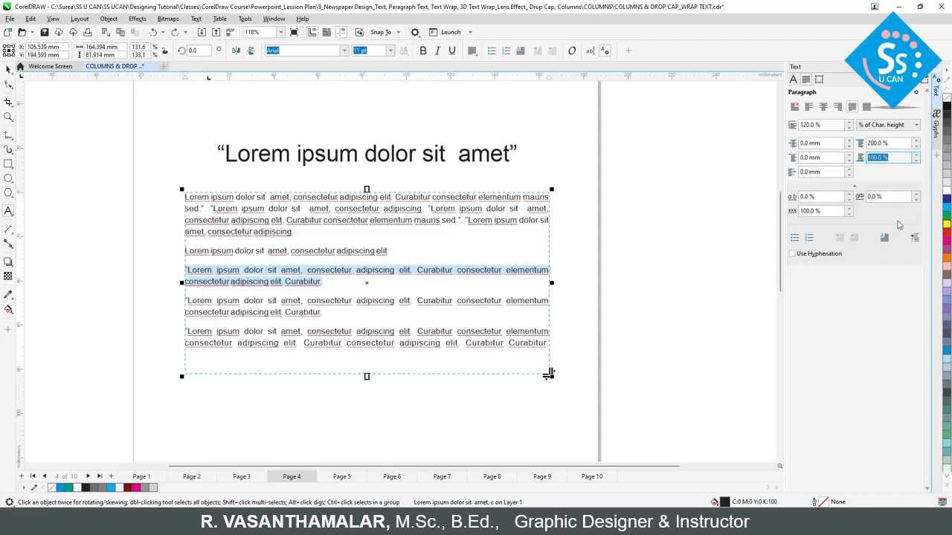
text(300)
key(Tab)
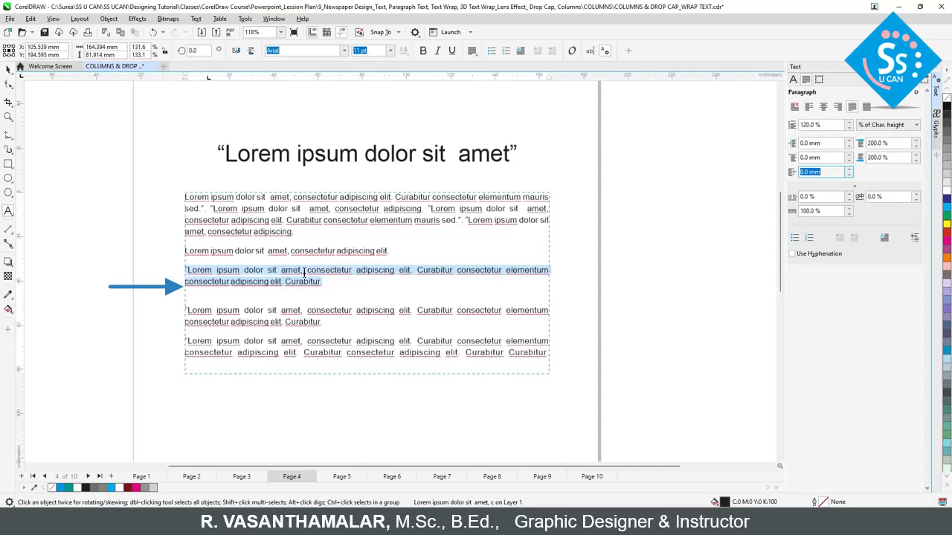
Set the third paragraph's spacing to 100% before and 200% after
drag(896, 143, 862, 144)
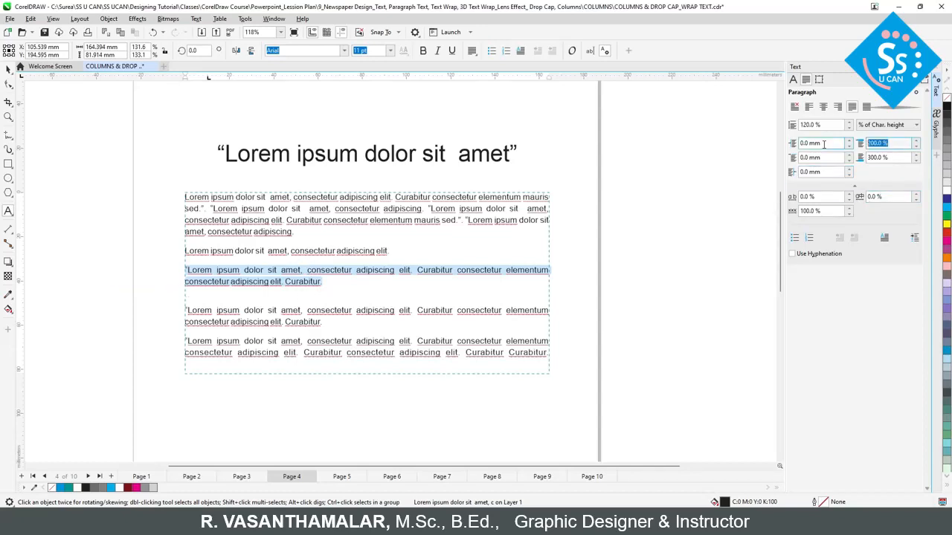
text(100)
key(Tab)
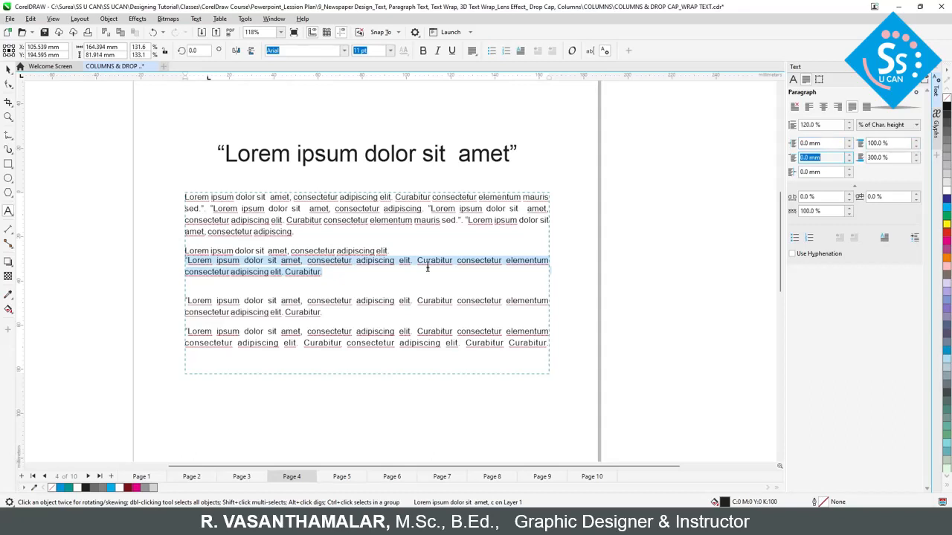
drag(895, 156, 868, 158)
text(2)
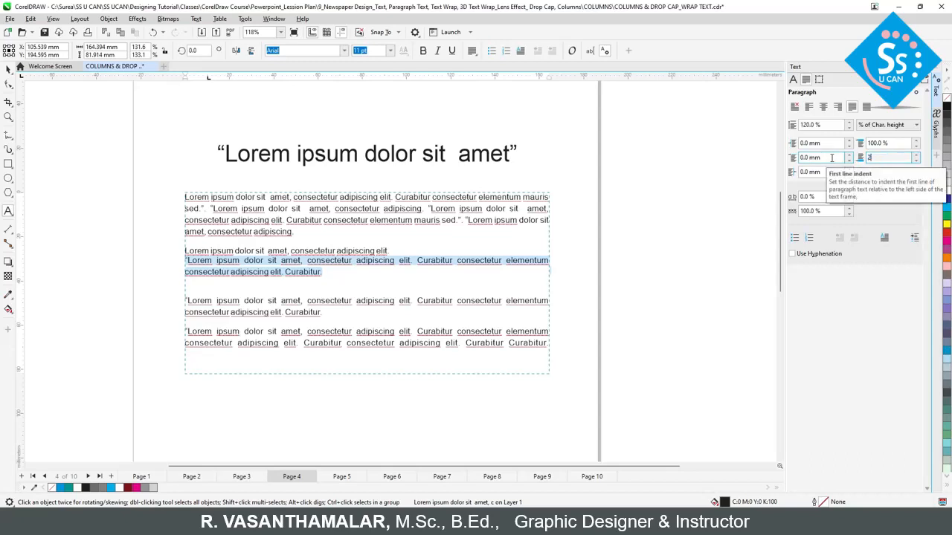
text(00)
key(Return)
Set the spacing before the third paragraph to 200%
drag(431, 261, 439, 272)
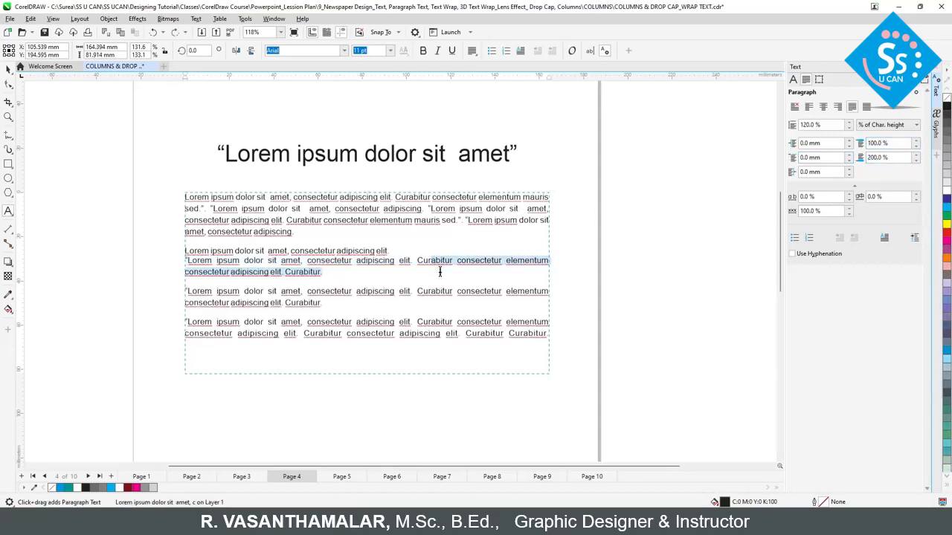
drag(902, 143, 866, 143)
text(2)
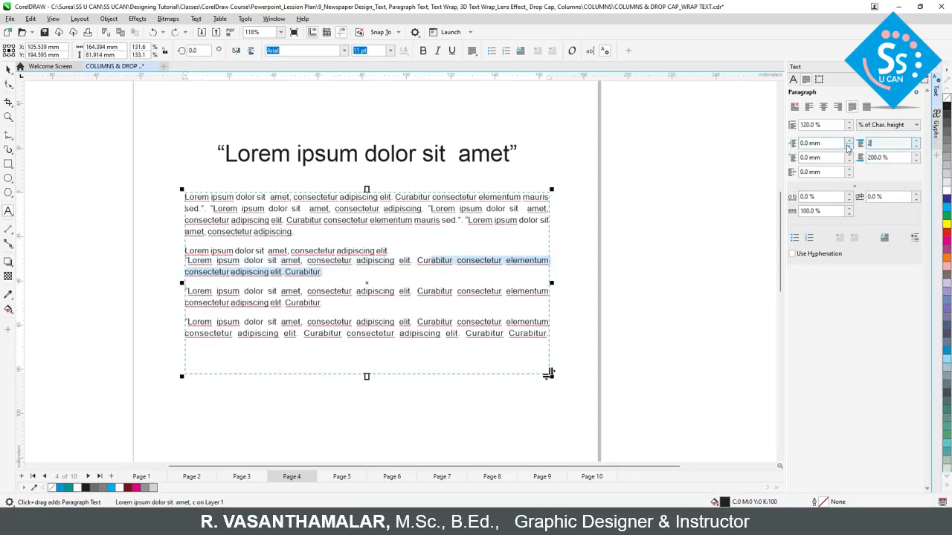
text(00)
key(Return)
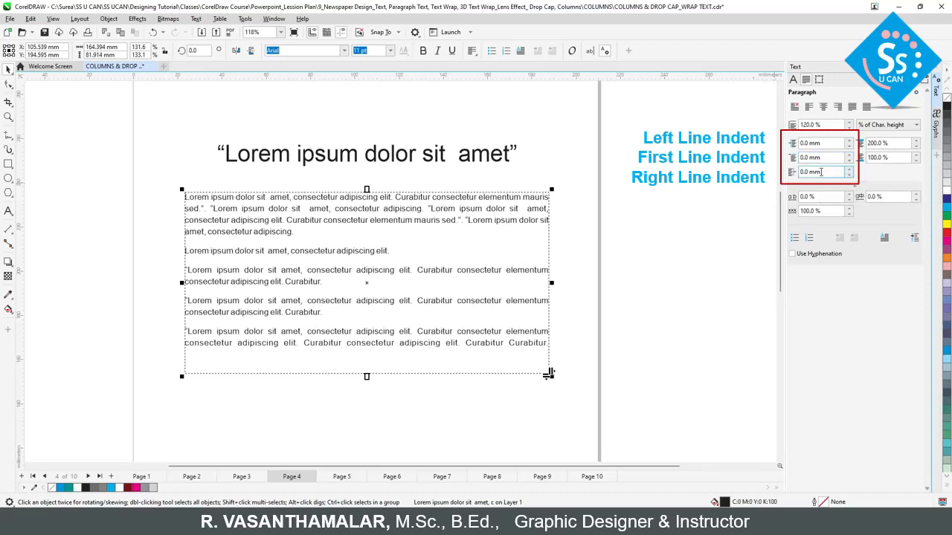
Set the first line indent of the whole body text to 30 mm
click(420, 223)
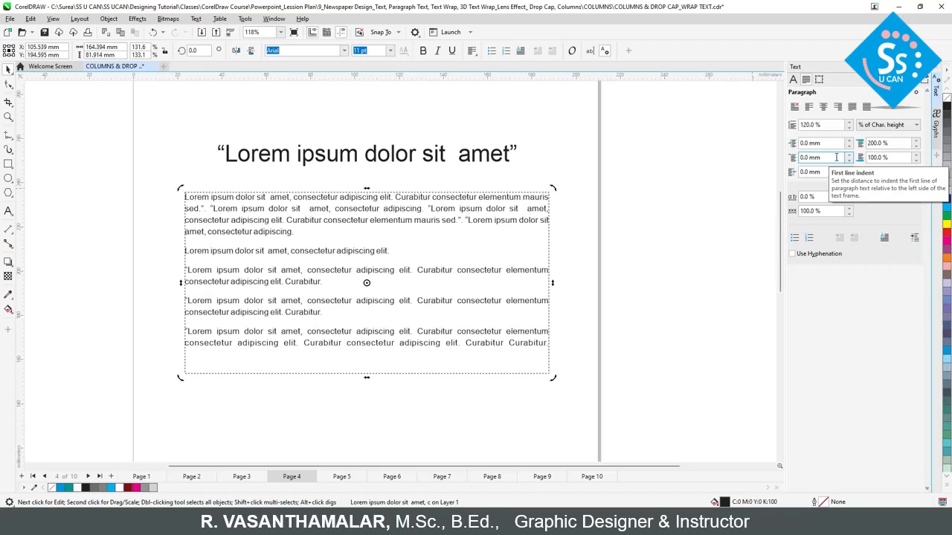
drag(836, 157, 797, 157)
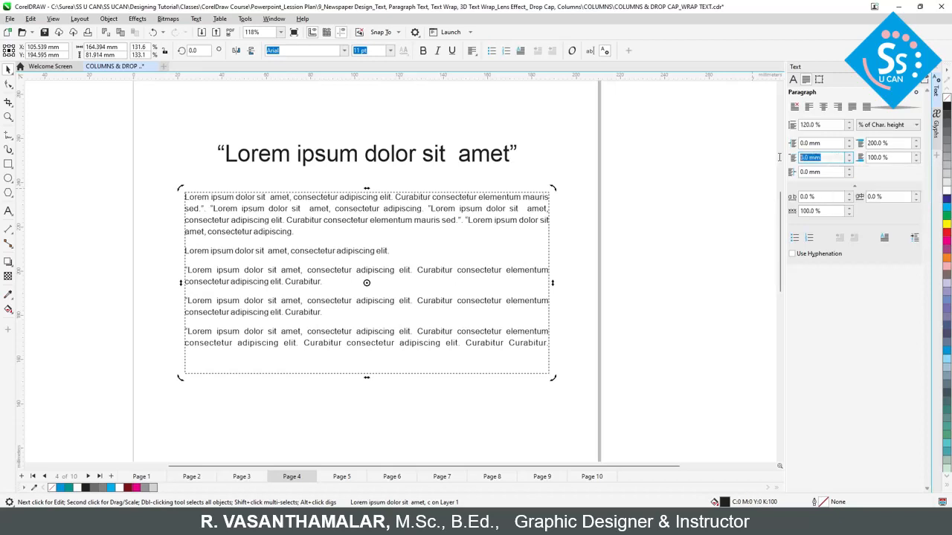
text(30)
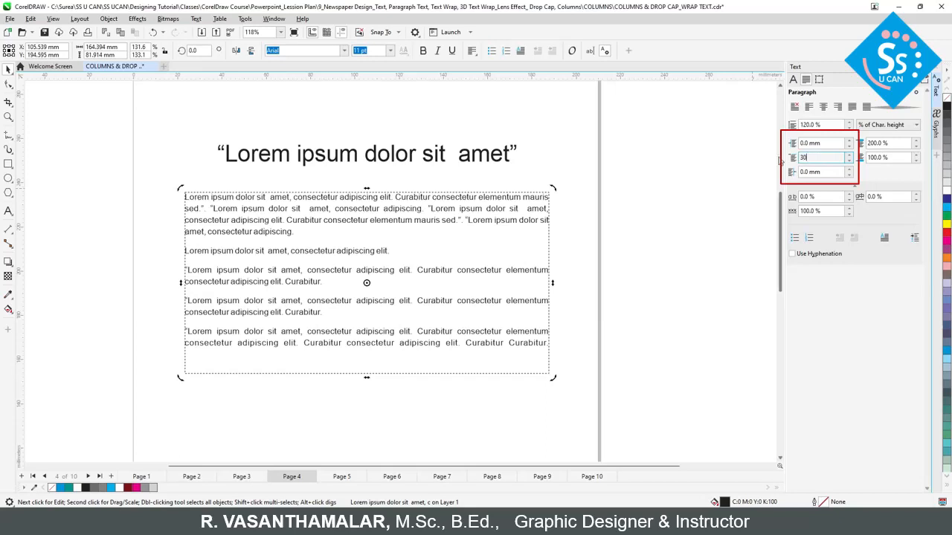
key(Tab)
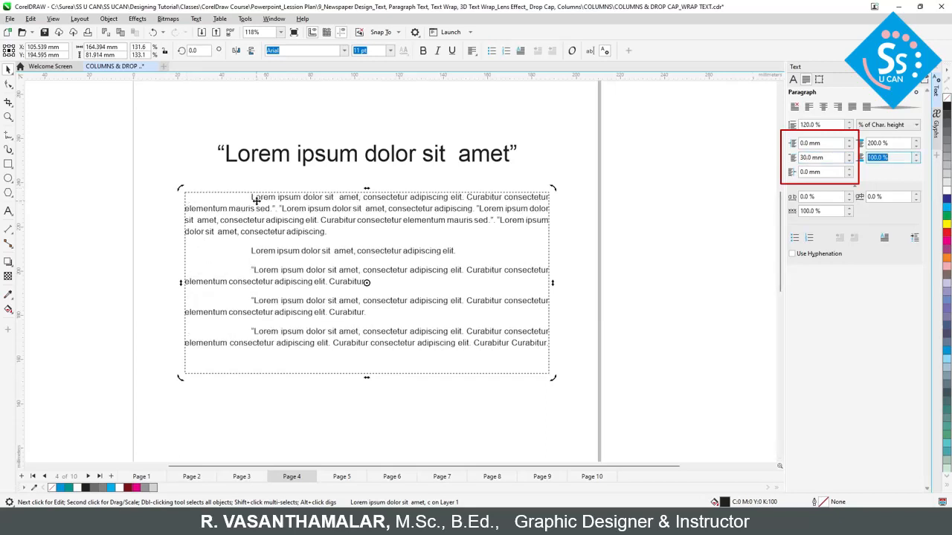
Set both the left and right indents of the whole body text to 10 mm
drag(833, 143, 787, 144)
text(1)
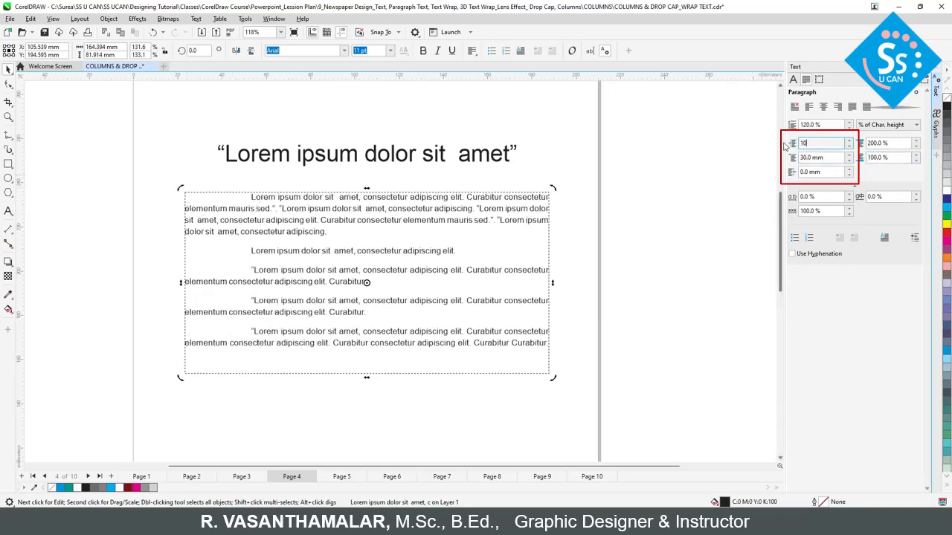
text(0)
key(Tab)
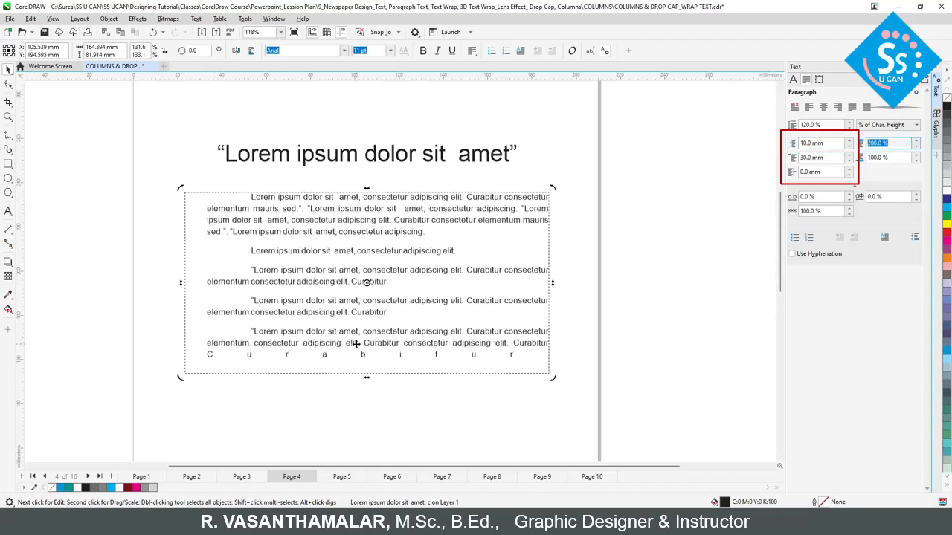
drag(827, 172, 780, 173)
text(1)
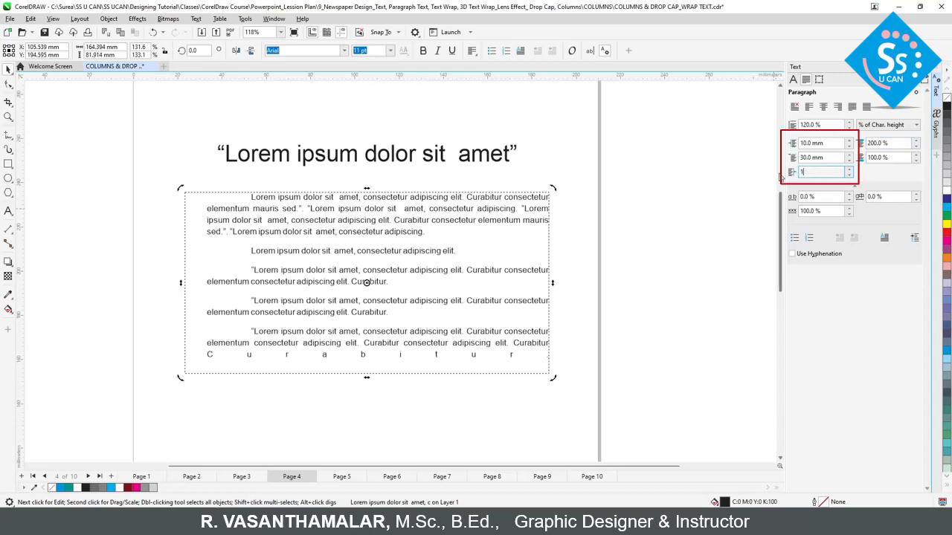
text(0)
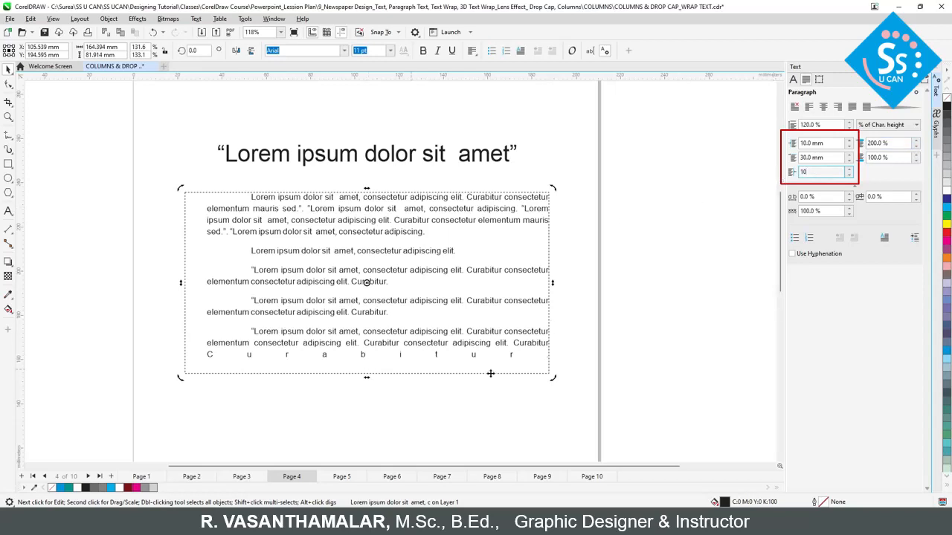
key(Tab)
Change the last paragraph of the body text from force justification to full justification
double_click(211, 306)
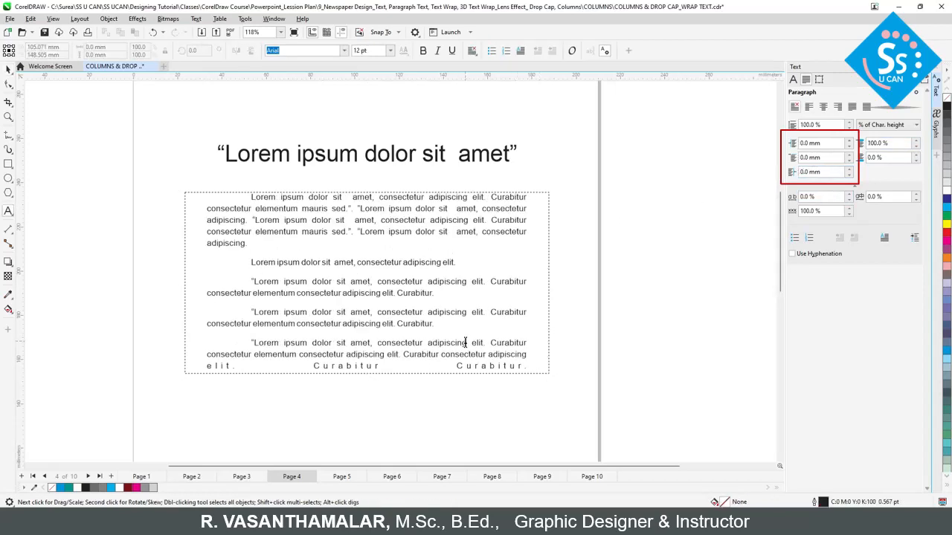
drag(467, 343, 488, 366)
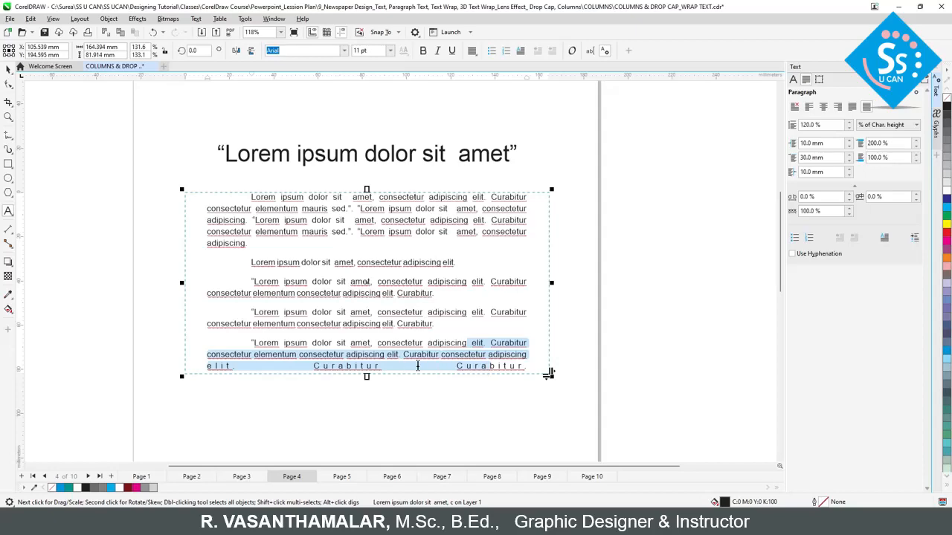
click(853, 107)
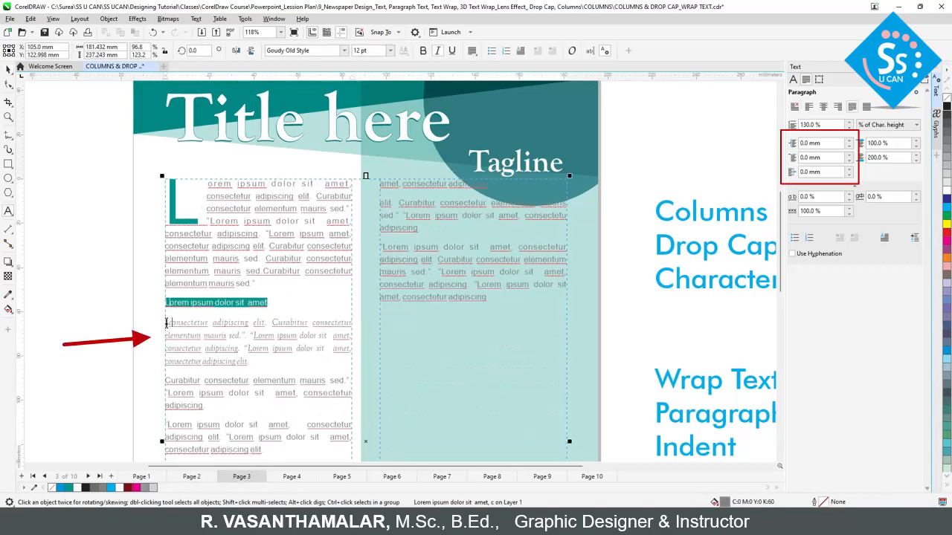
Set the left and right indents of the italic quote paragraph on page 3 to 10 mm each
drag(167, 322, 250, 362)
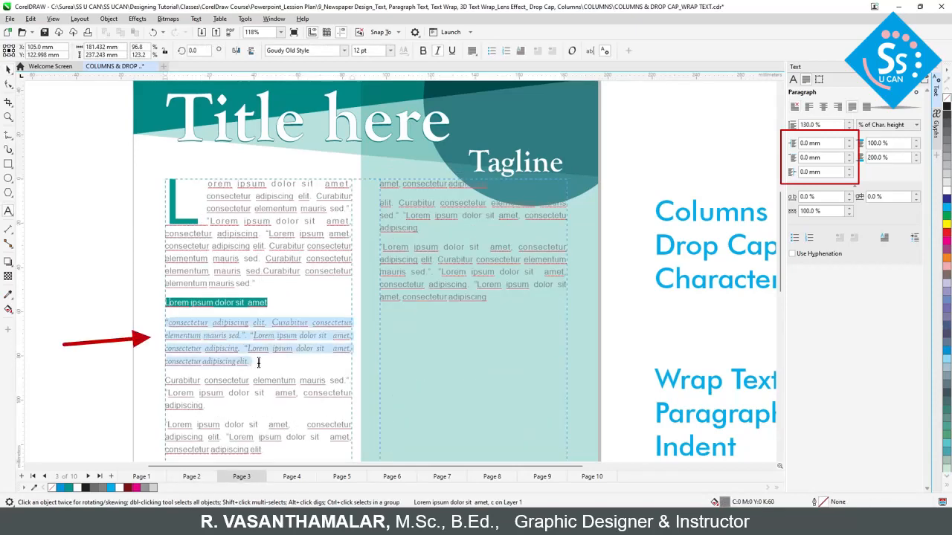
double_click(833, 143)
text(10)
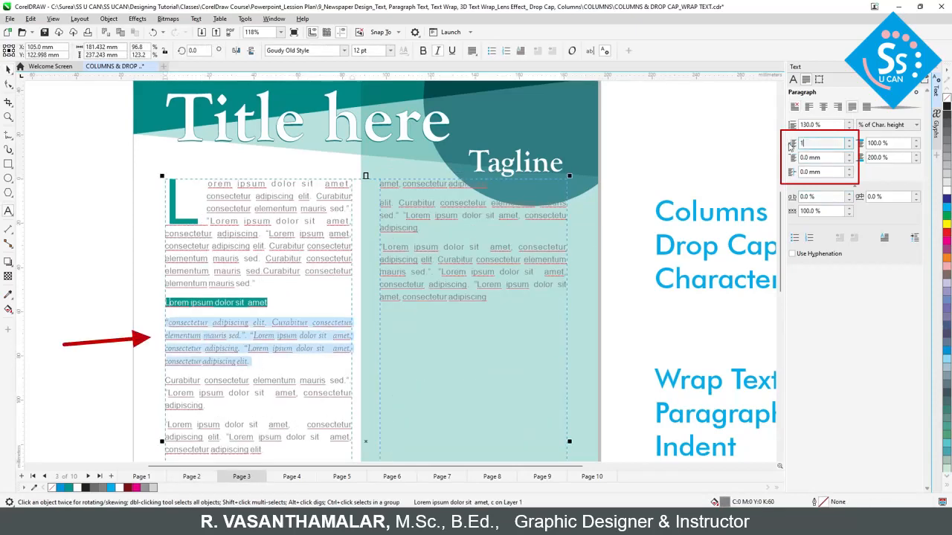
key(Return)
key(Tab)
double_click(831, 174)
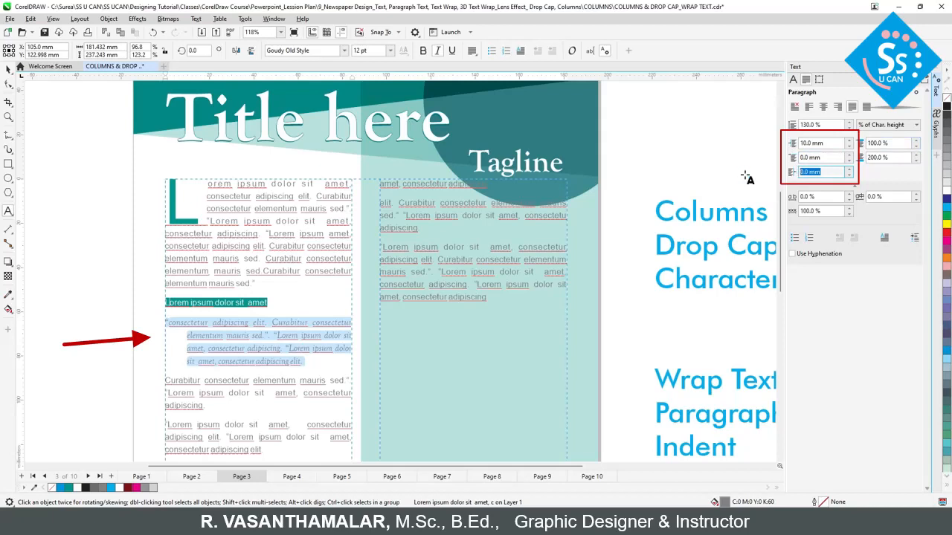
text(10)
key(Return)
key(Tab)
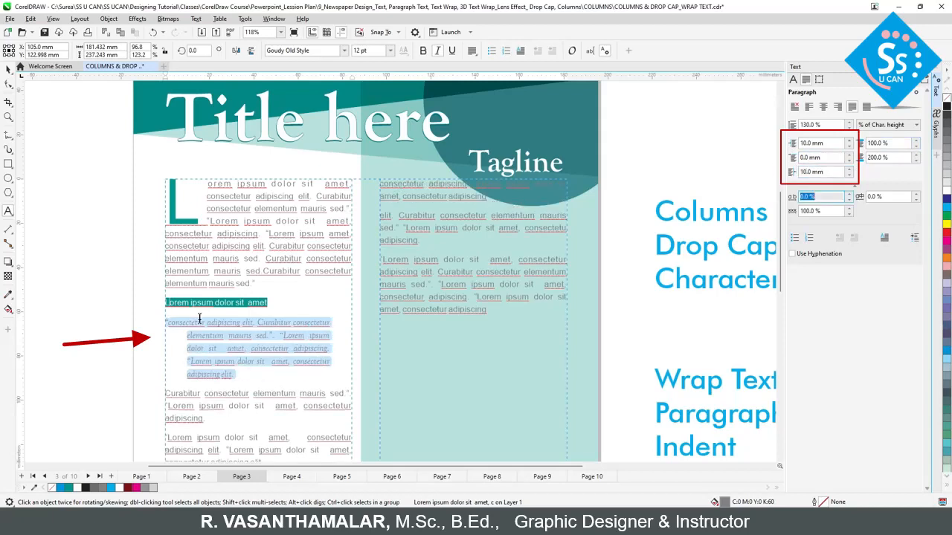
Set the italic quote paragraph's first line indent to 10 mm and deselect the text frame
double_click(826, 158)
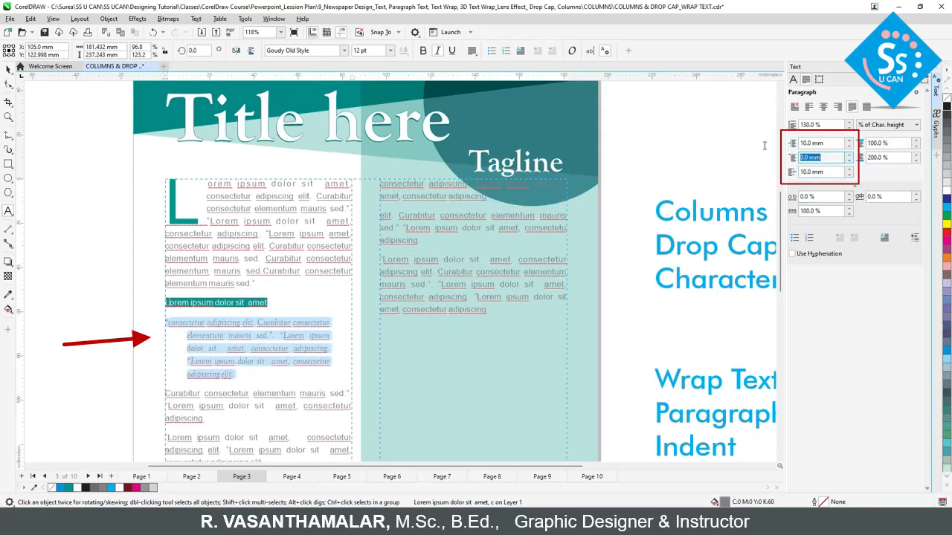
text(10)
key(Return)
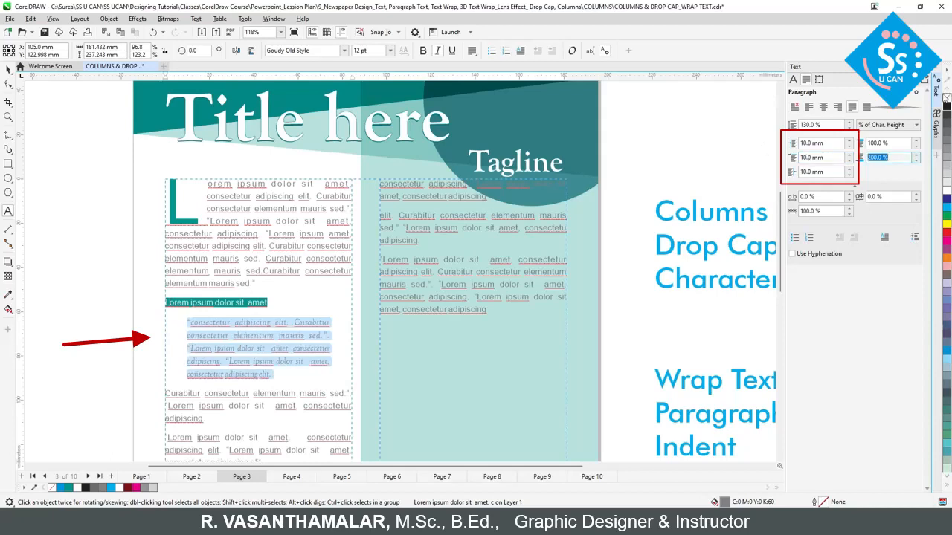
key(ctrl+space)
click(119, 355)
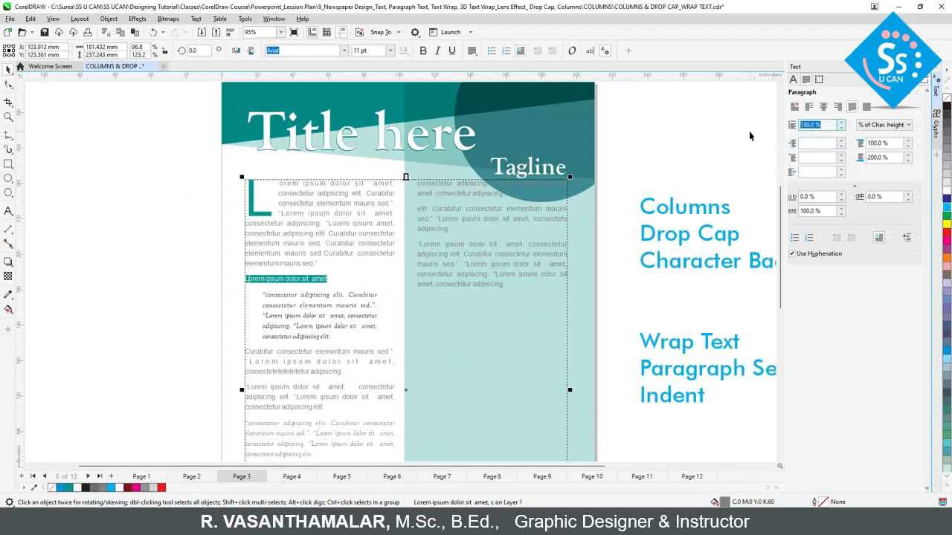
click(894, 158)
drag(894, 158, 826, 158)
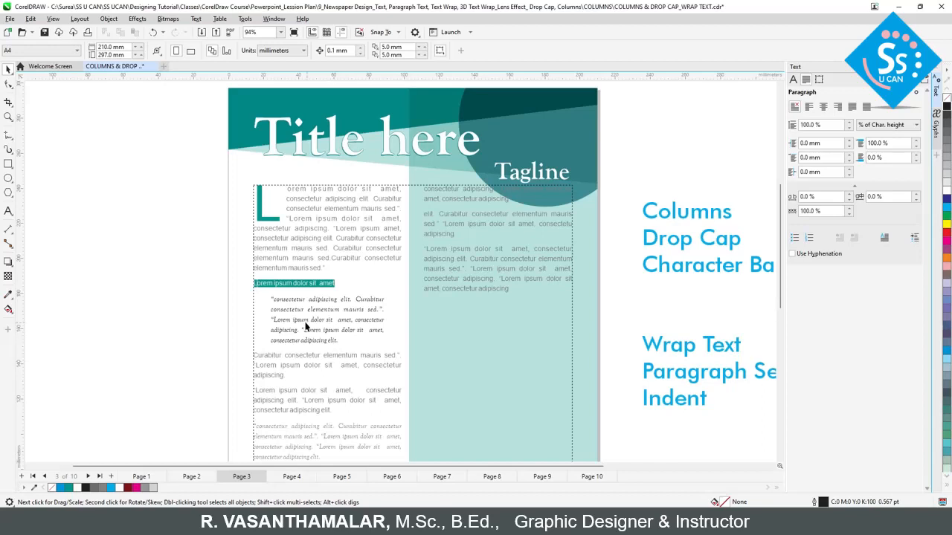
Select all the body text on page 4 and increase its first line indent to about 40 mm with the ruler marker
key(Page_Down)
click(356, 259)
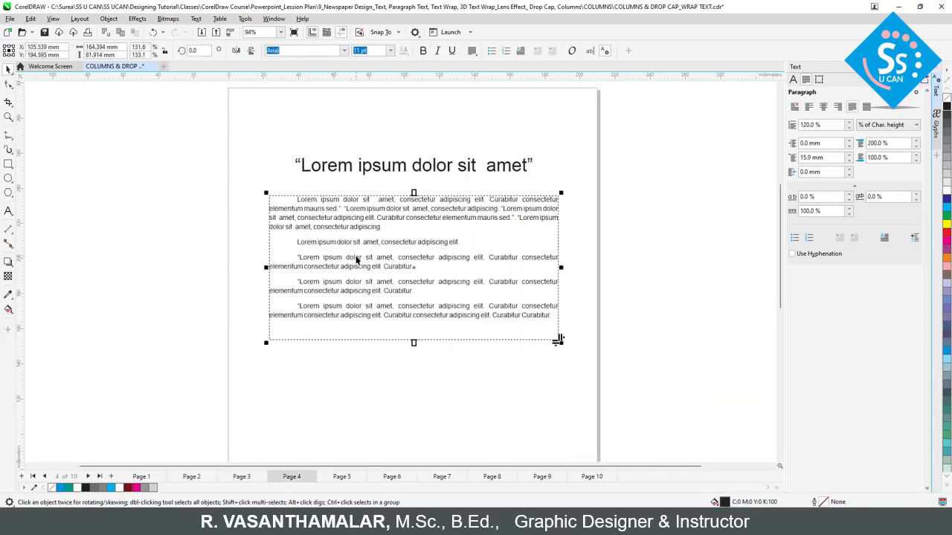
double_click(355, 259)
key(ctrl+a)
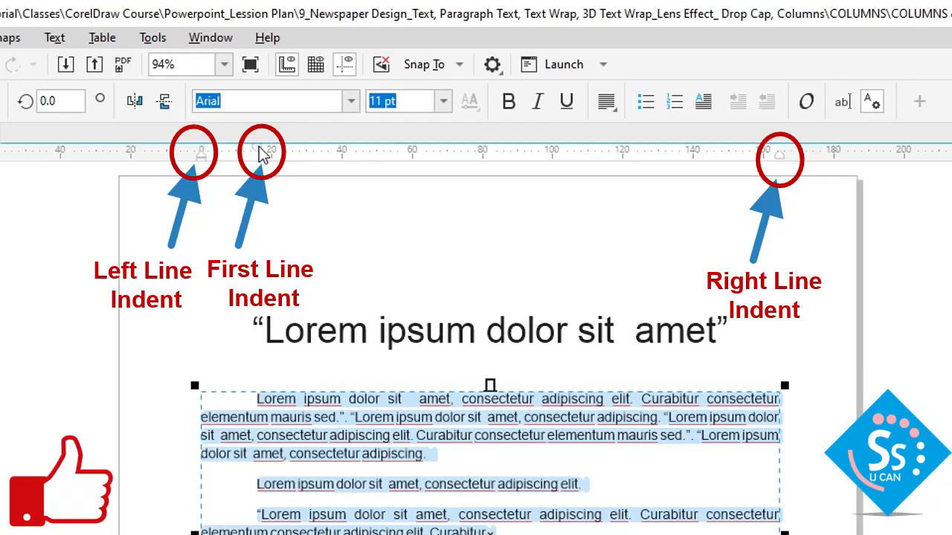
mouse_move(259, 152)
mouse_down()
mouse_move(227, 148)
mouse_move(339, 151)
mouse_move(216, 151)
mouse_move(343, 148)
mouse_up()
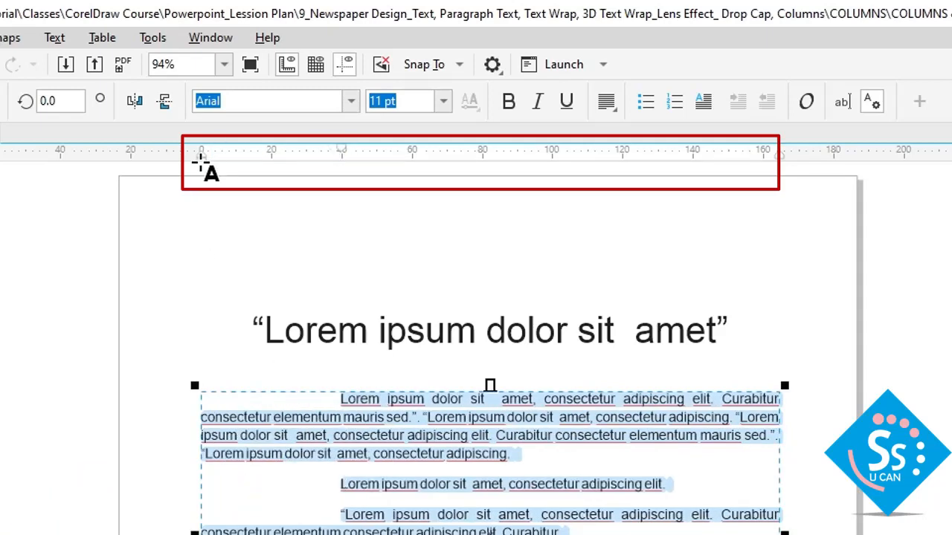
Try ruler-set indents of about 20 mm left and 14 mm right on the body text, and return both to 0 mm
drag(201, 159, 273, 170)
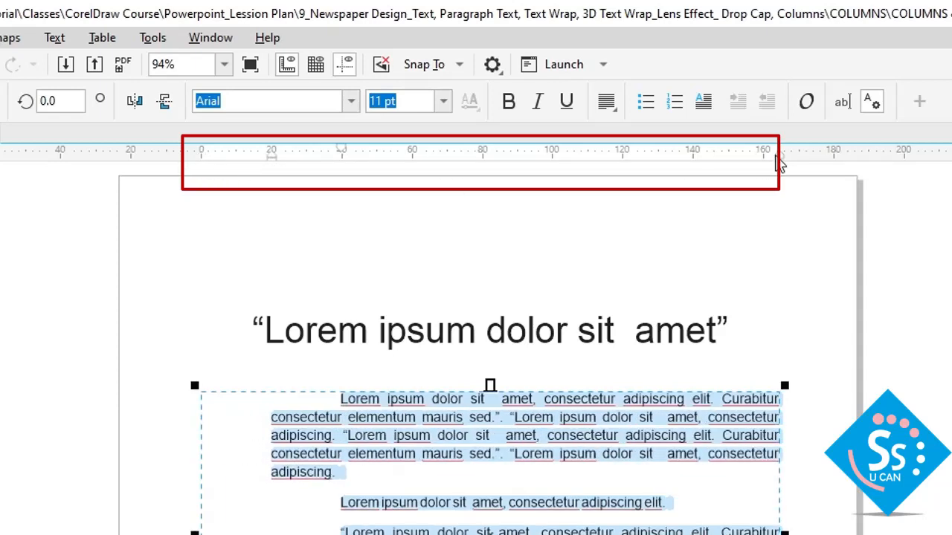
drag(778, 162, 728, 163)
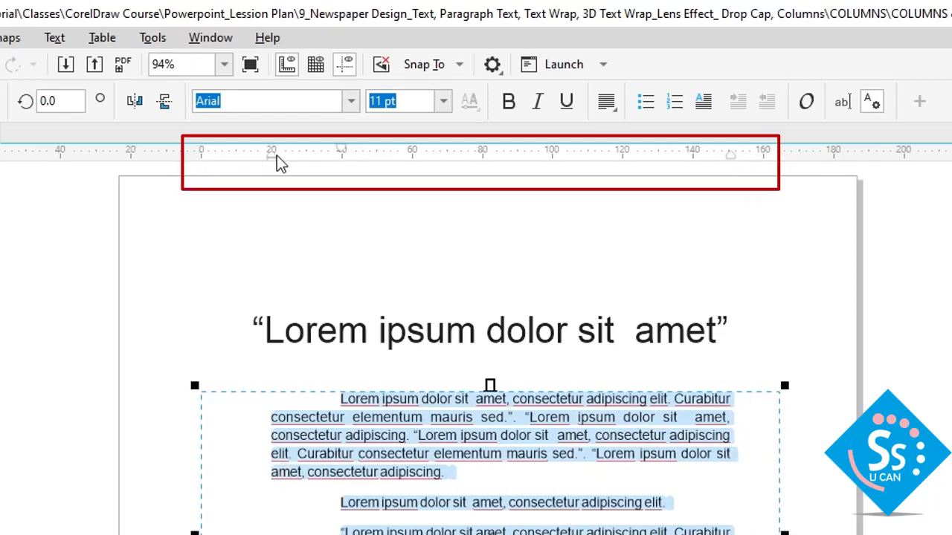
drag(277, 156, 190, 165)
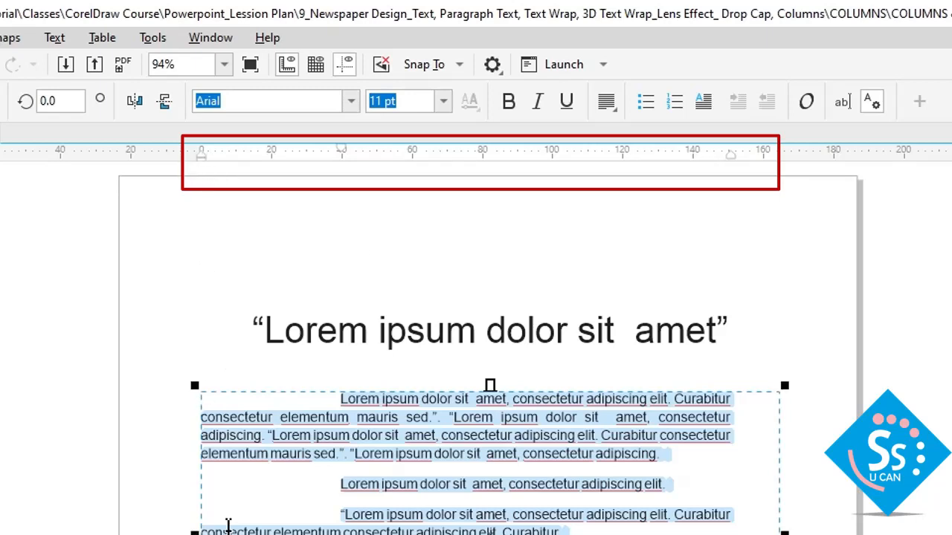
drag(733, 157, 779, 159)
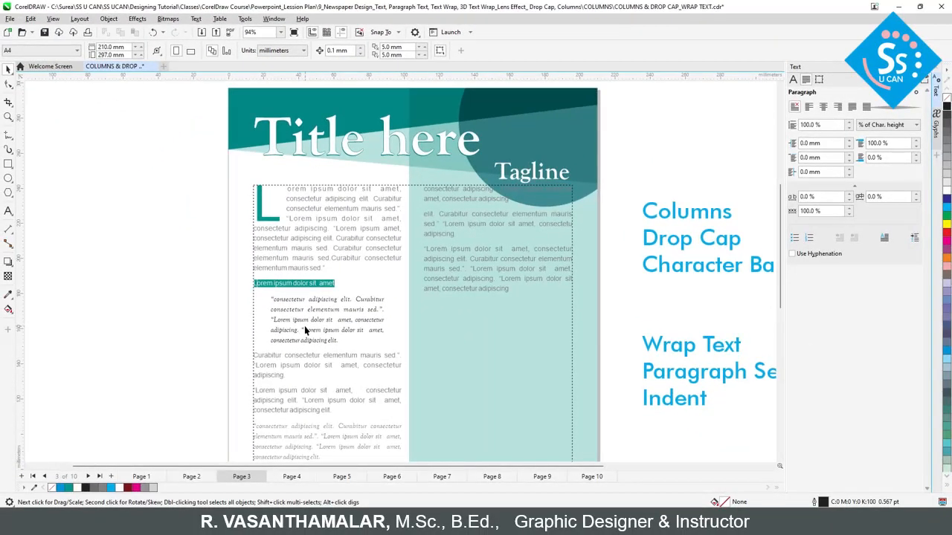
Adjust the italic quote paragraph's ruler indents on page 3 to 19.75 mm first line, 5.36 mm left and 6.5 mm right
click(304, 330)
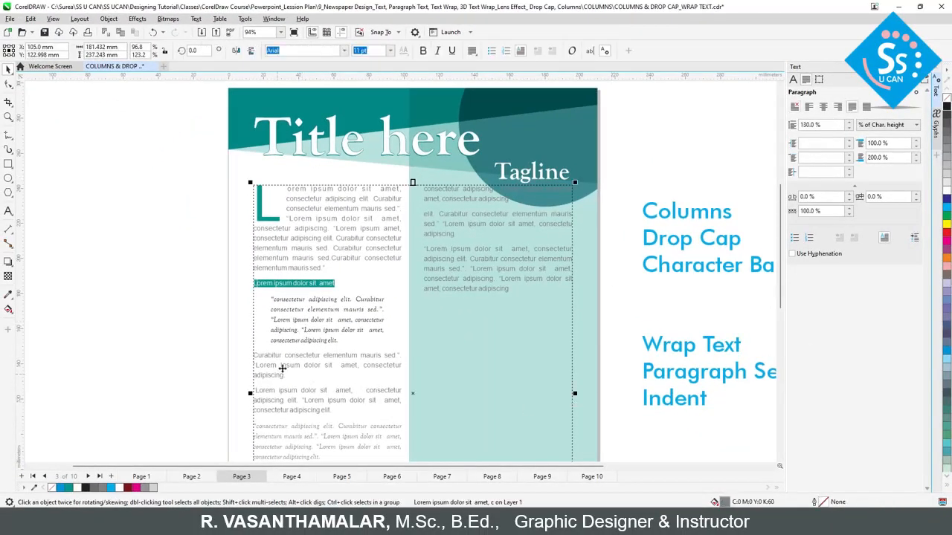
click(8, 212)
click(292, 321)
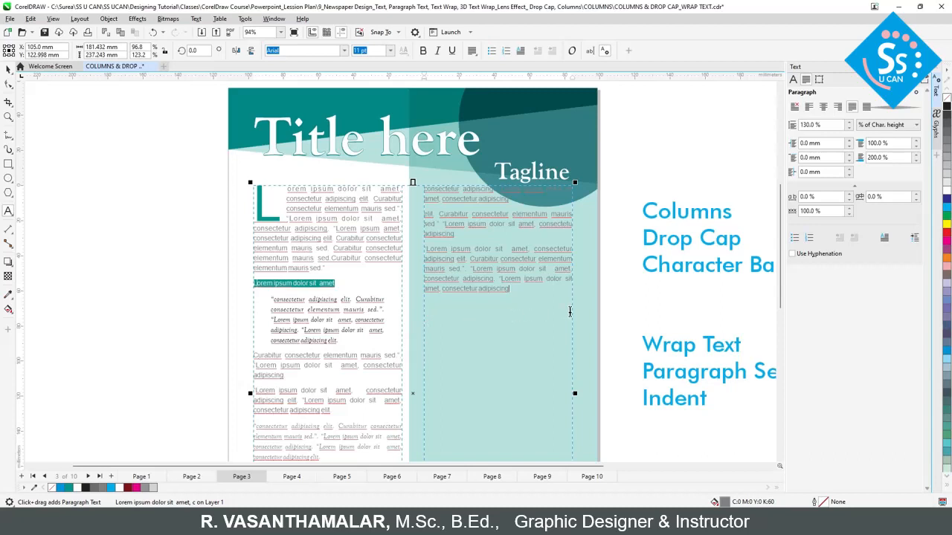
drag(272, 300, 340, 340)
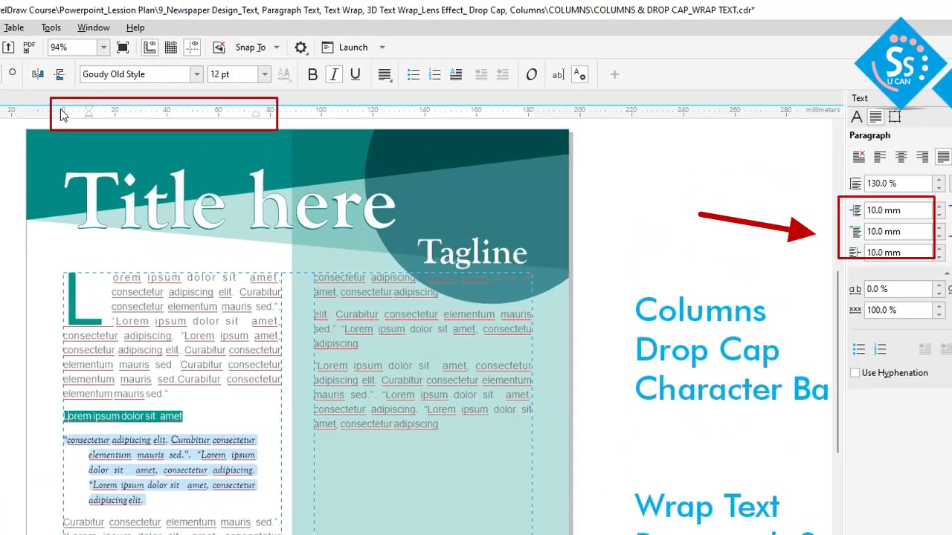
mouse_move(88, 108)
mouse_down()
mouse_move(128, 114)
mouse_move(92, 112)
mouse_up()
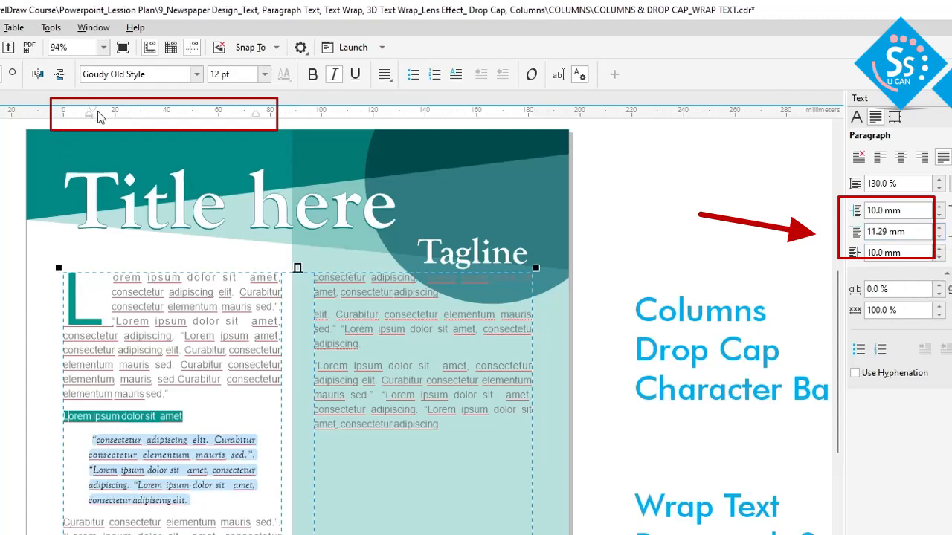
drag(92, 112, 115, 115)
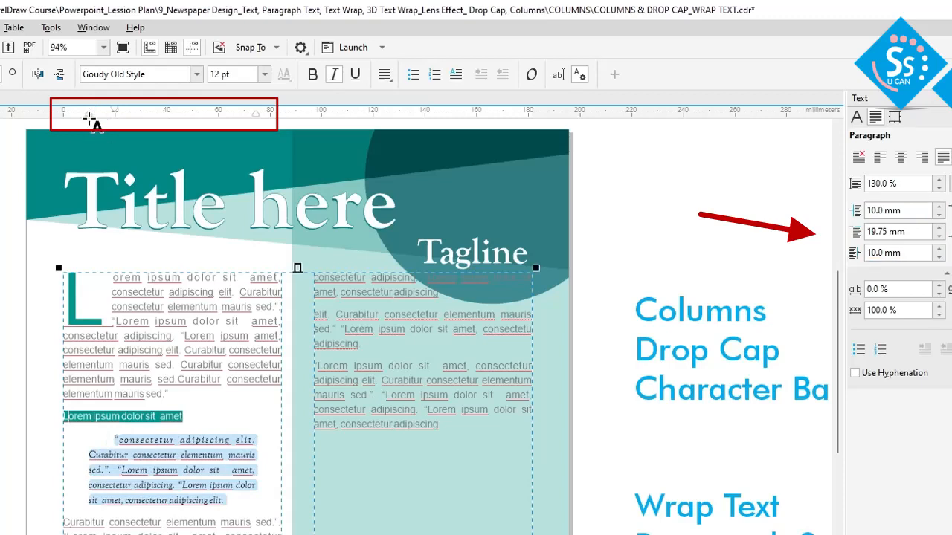
drag(89, 116, 81, 121)
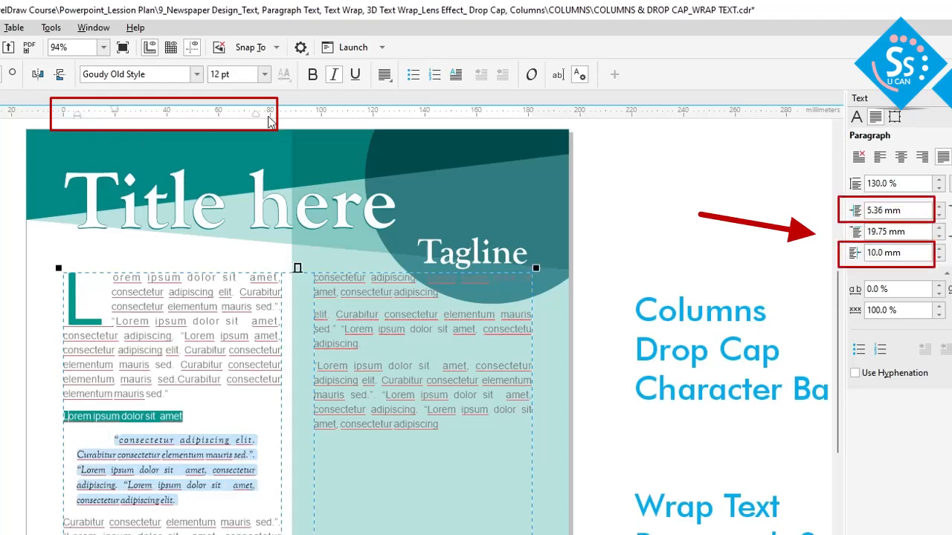
drag(258, 116, 268, 121)
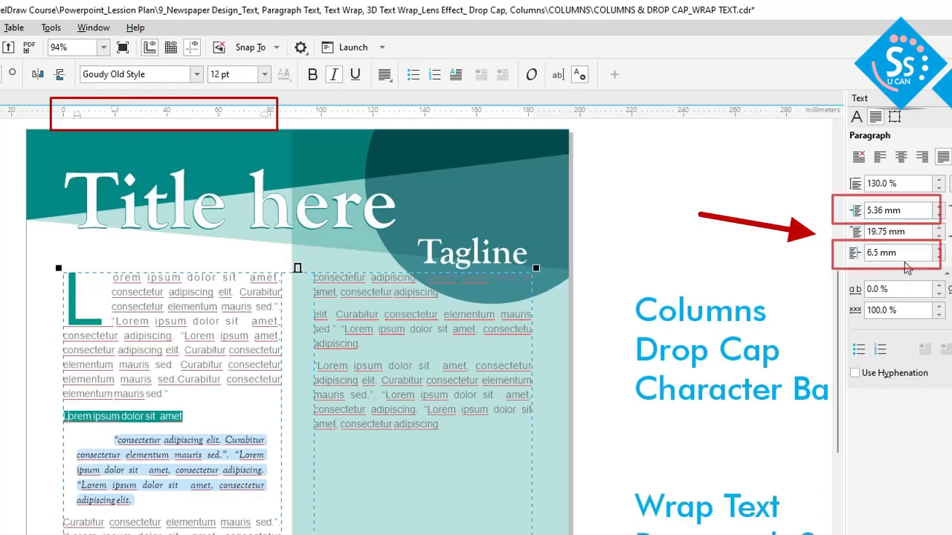
Set the italic quote paragraph's left, first line and right indents to 10 mm each
drag(907, 211, 850, 211)
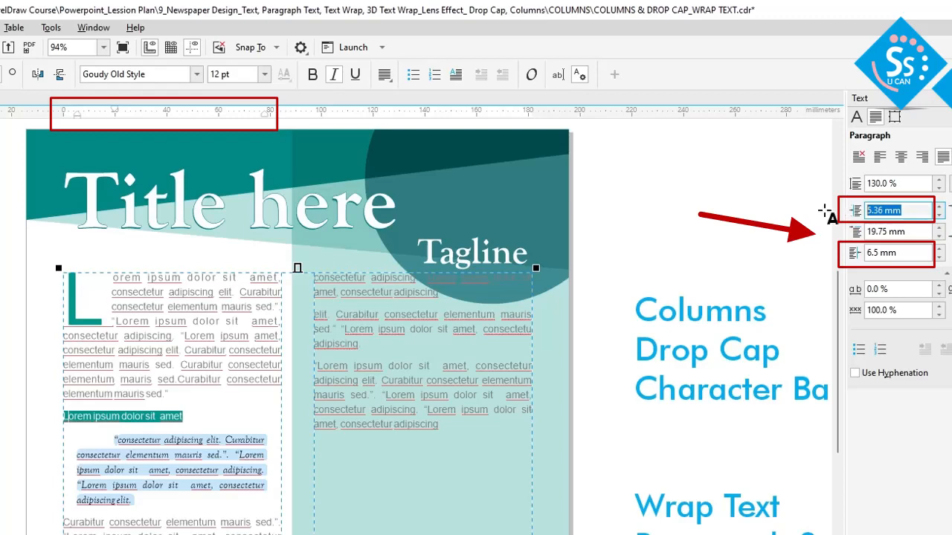
text(10)
key(Tab)
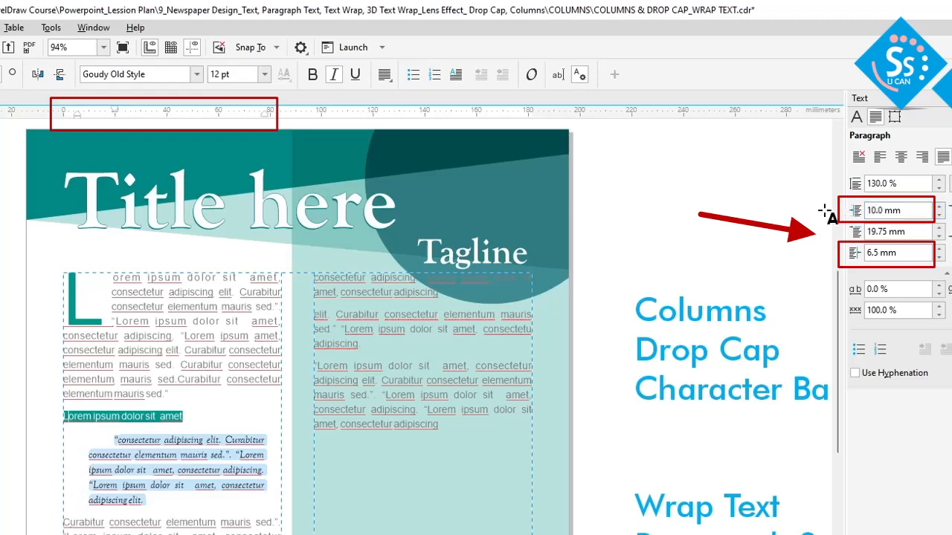
text(10)
key(Tab)
text(10)
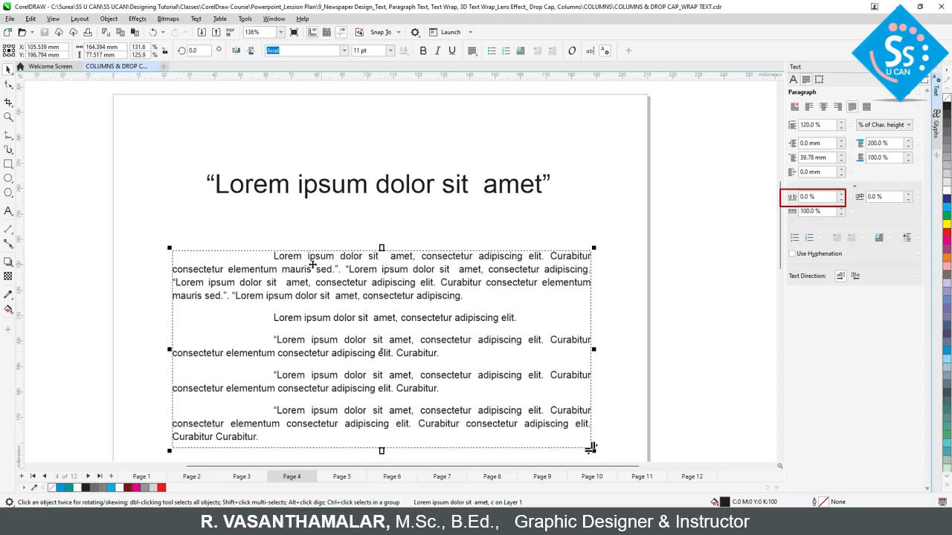
Set the character spacing of the whole body text on page 4 to 30%
key(F8)
drag(273, 256, 414, 283)
key(ctrl+space)
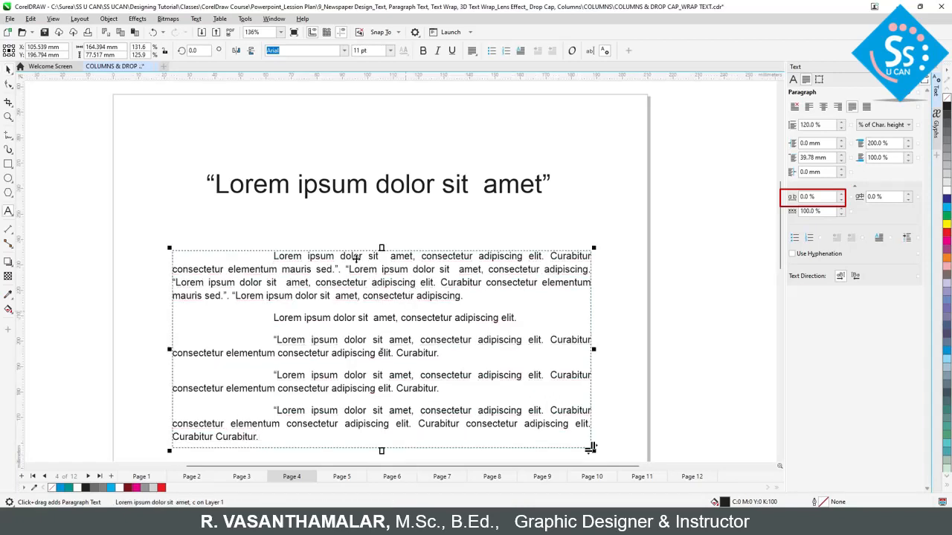
drag(824, 197, 750, 195)
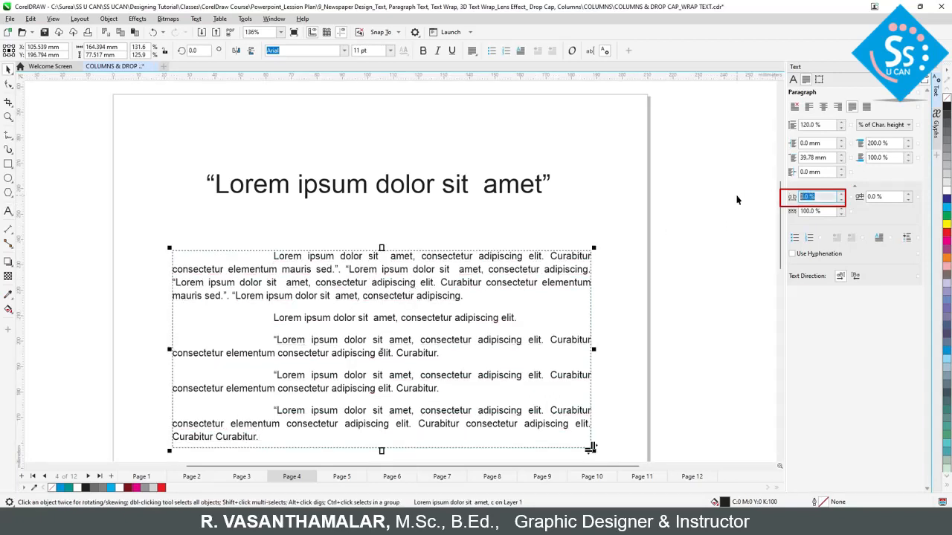
text(30)
key(Return)
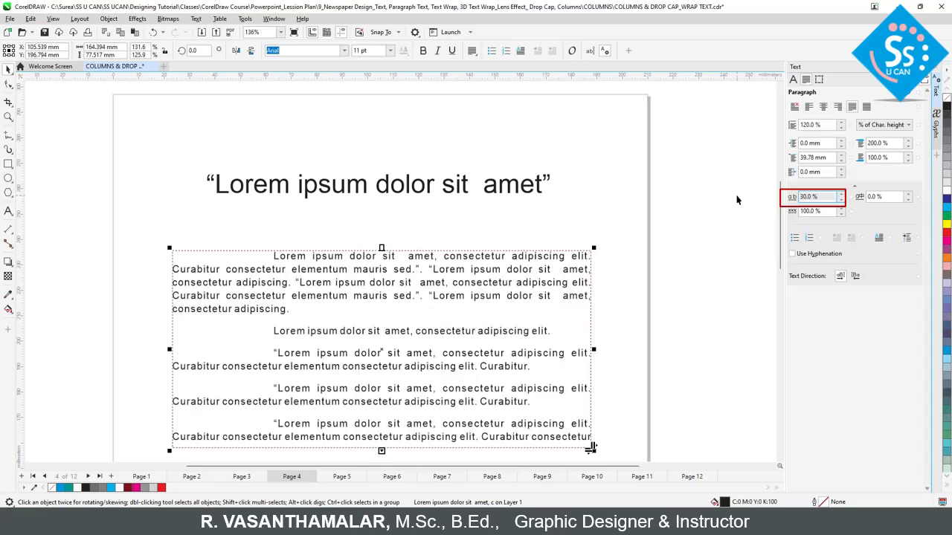
Reset the whole body text's character spacing to 0%
key(shift+End)
text(0)
key(Return)
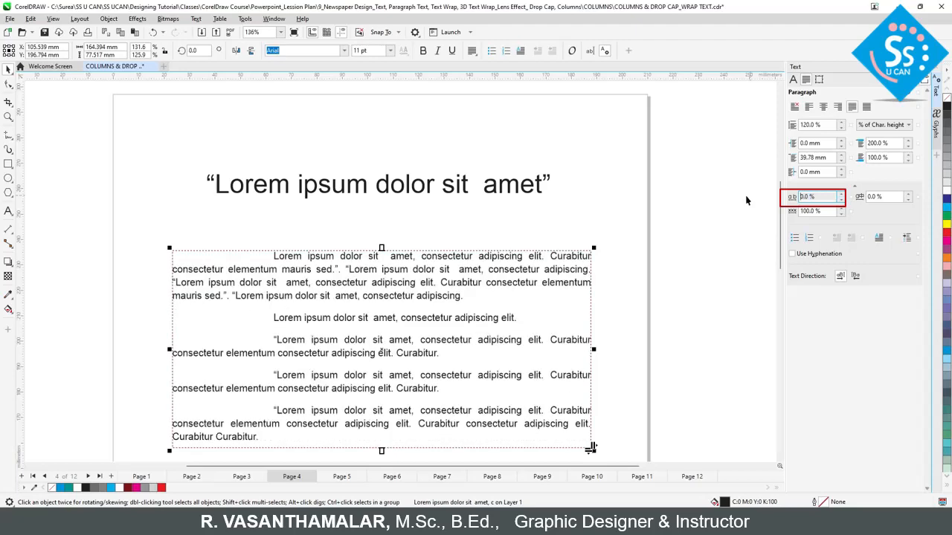
Set the character spacing of only the first body paragraph to 30%
key(F8)
drag(274, 256, 464, 296)
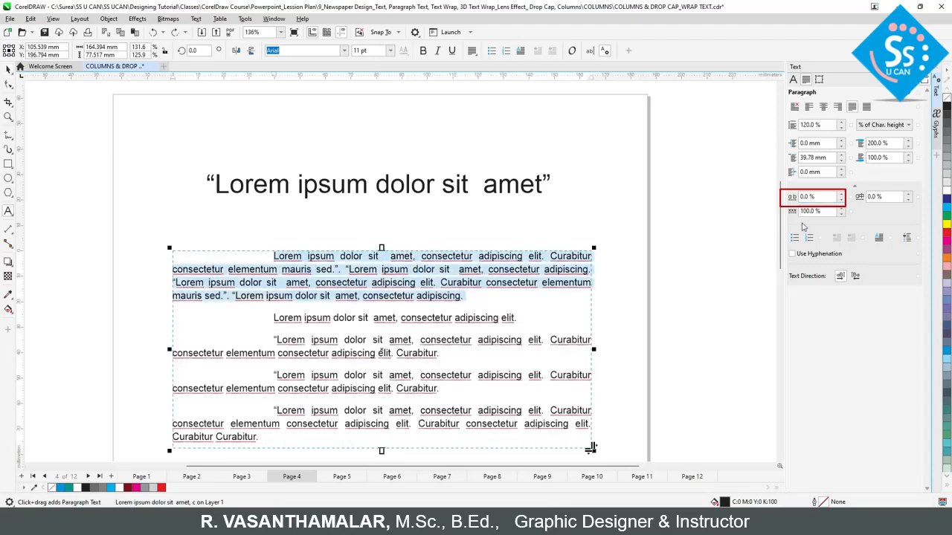
double_click(823, 200)
text(30)
key(Return)
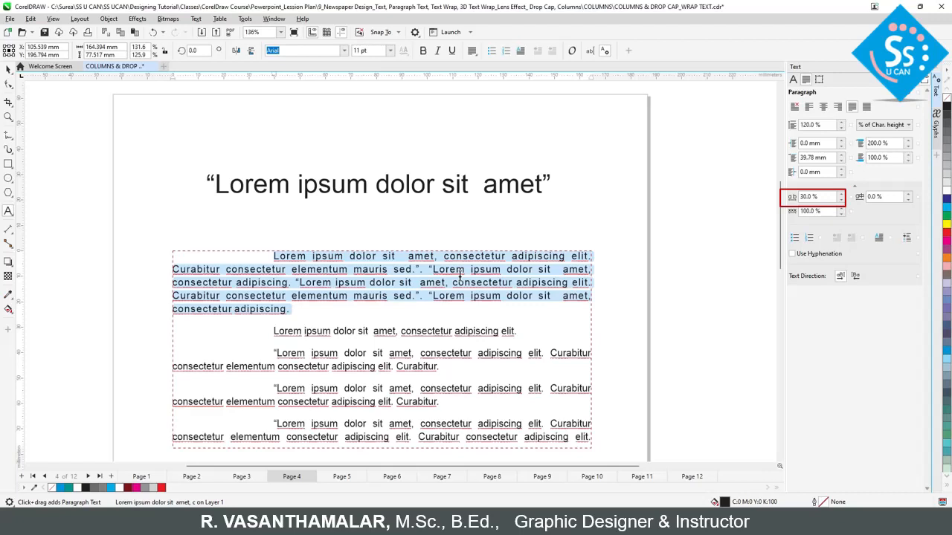
Set the character spacing of the second, single-line body paragraph to 60%
click(310, 331)
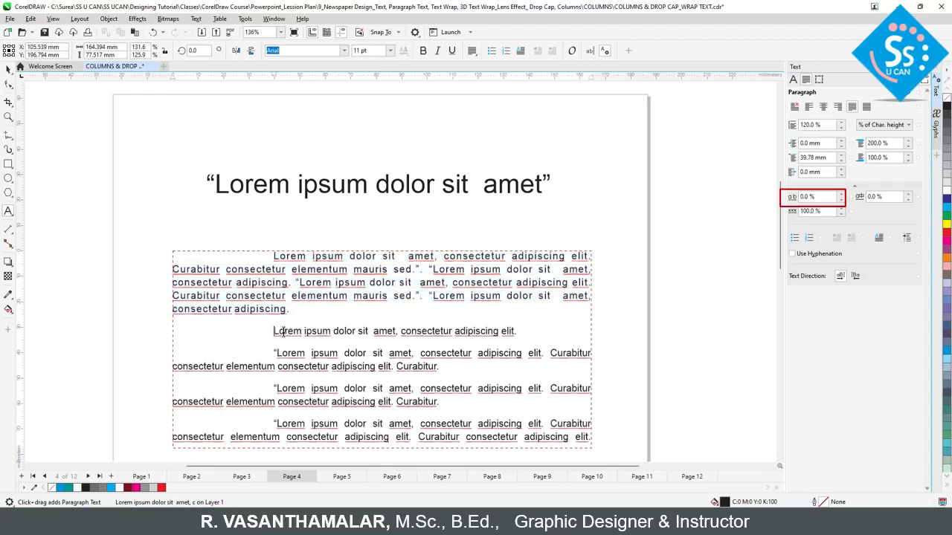
double_click(282, 332)
drag(819, 197, 746, 191)
text(6)
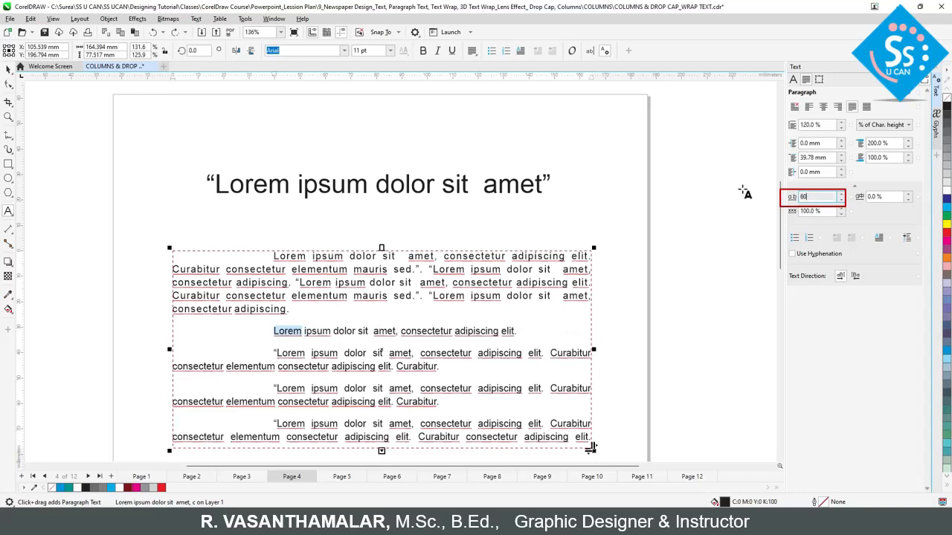
text(0)
key(Return)
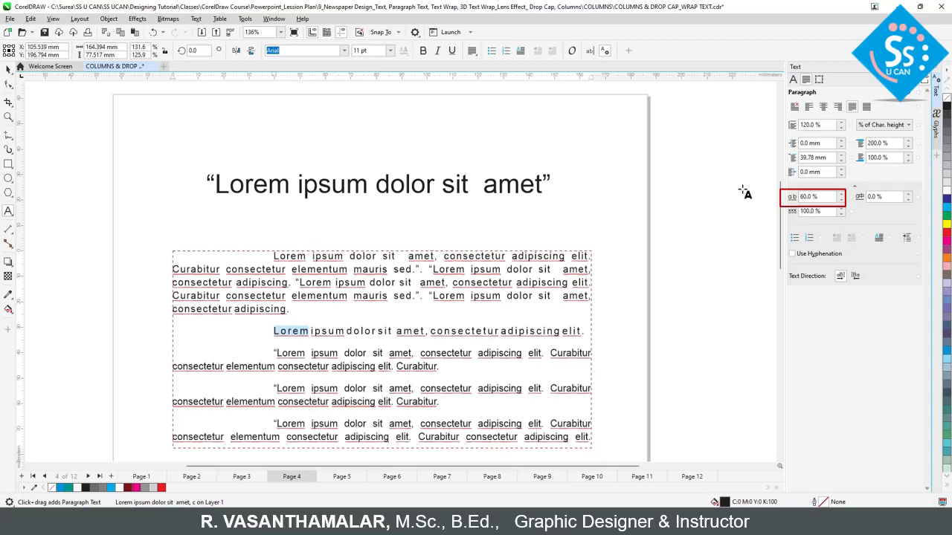
Set the character spacing of the third body paragraph to 60%
click(288, 354)
drag(276, 354, 304, 354)
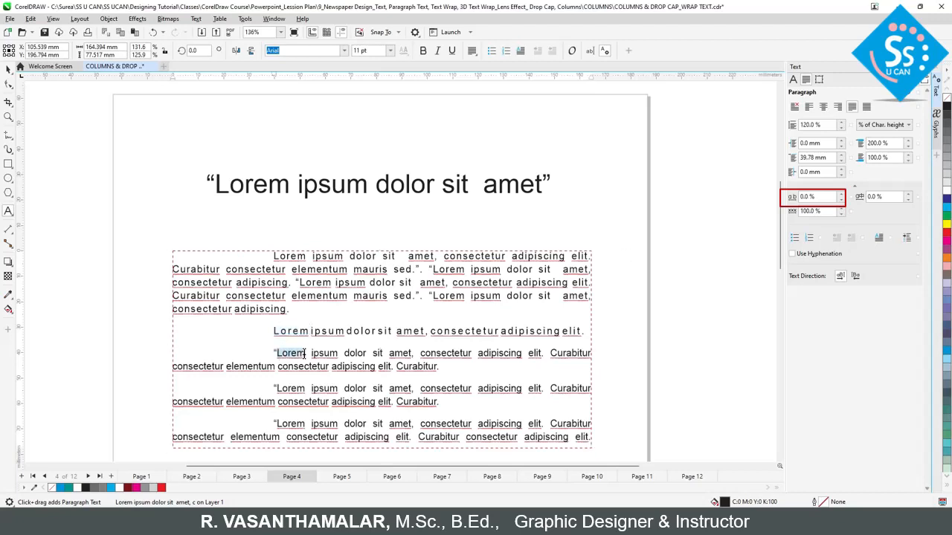
drag(819, 196, 712, 199)
text(60)
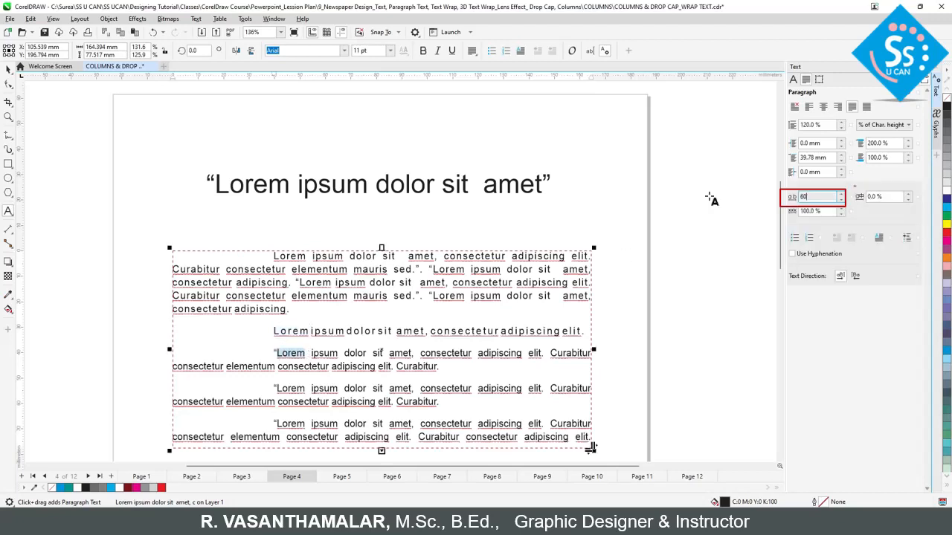
key(Return)
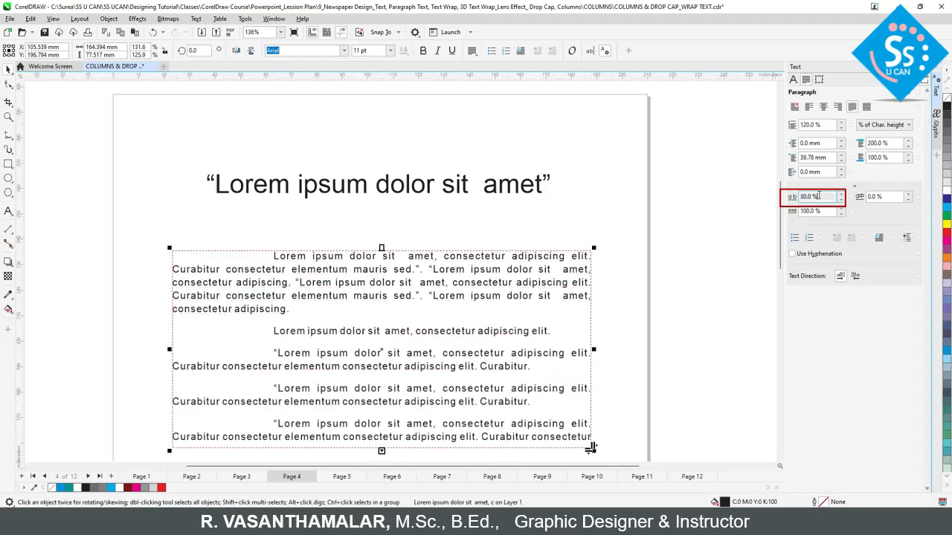
Return the character spacing of the entire body text frame to 0%
drag(819, 196, 736, 192)
text(0)
key(Return)
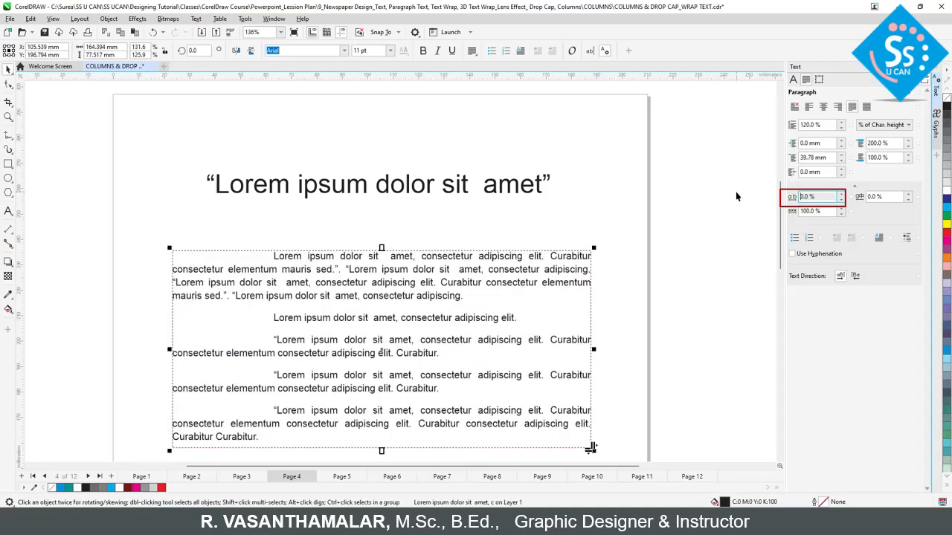
Try a 60% character spacing on the headline with its word "Lorem" selected, and undo the change
click(536, 189)
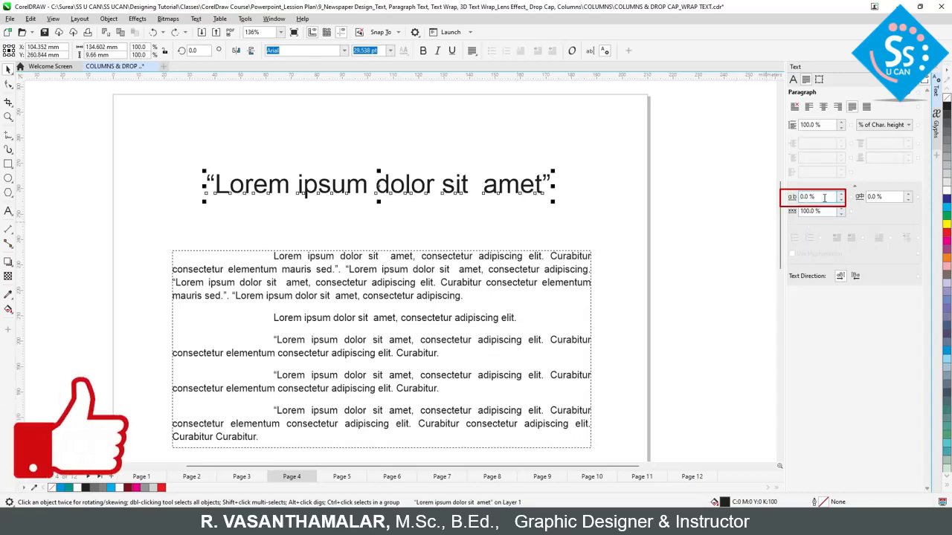
key(F8)
drag(290, 186, 215, 186)
drag(830, 197, 729, 196)
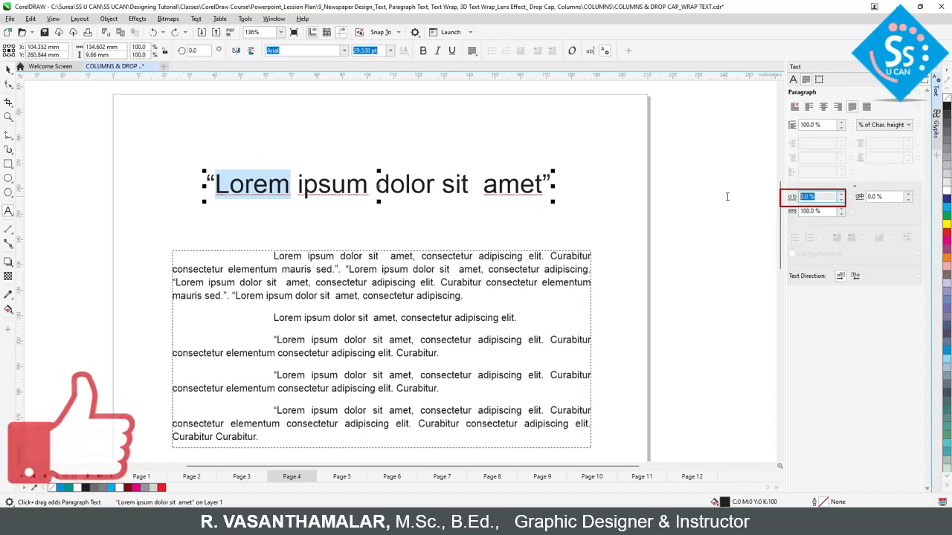
text(60)
key(Return)
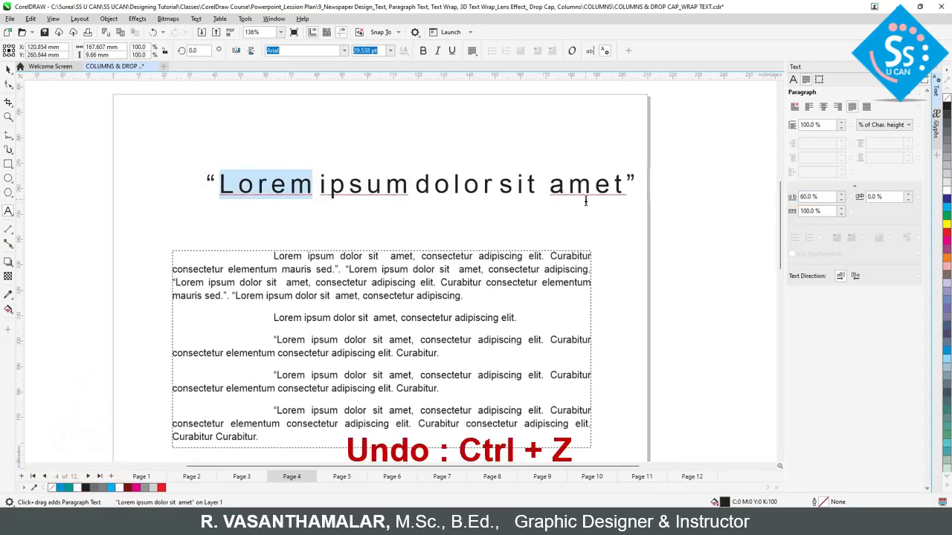
key(ctrl+z)
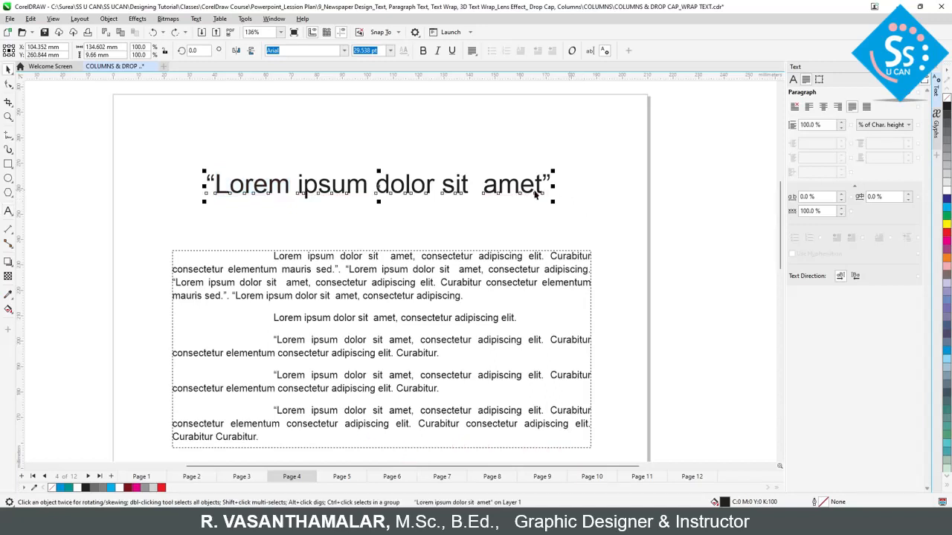
Try a range kerning of 30% and then 60% on the headline's word "Lorem"
click(793, 79)
key(F8)
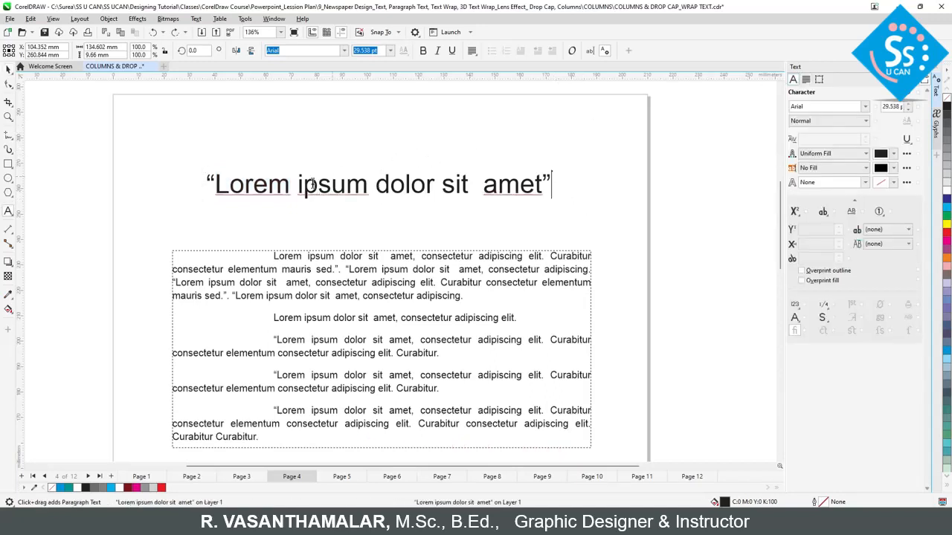
drag(298, 188, 215, 186)
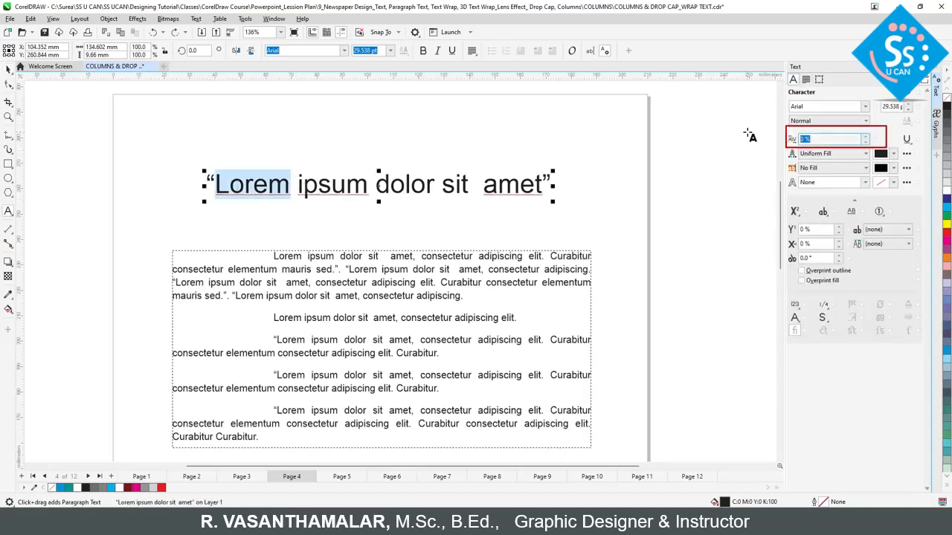
text(30)
key(Return)
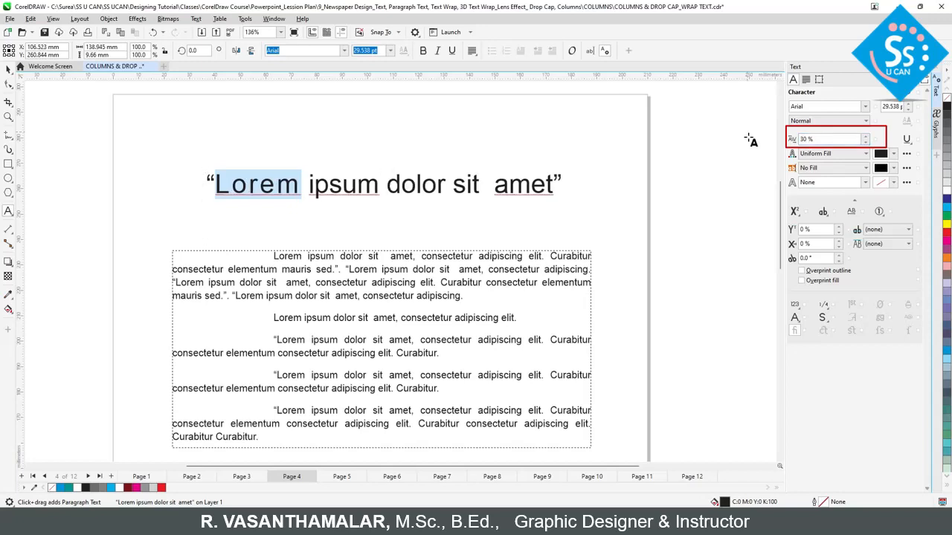
text(60)
key(Return)
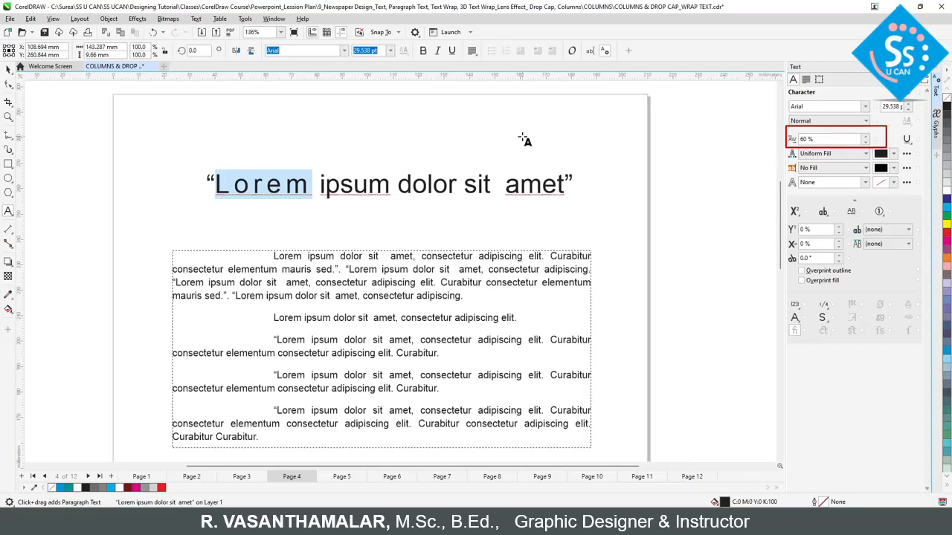
Return the range kerning of the headline's word "Lorem" to 0% and leave text editing
click(829, 139)
text(0)
key(Return)
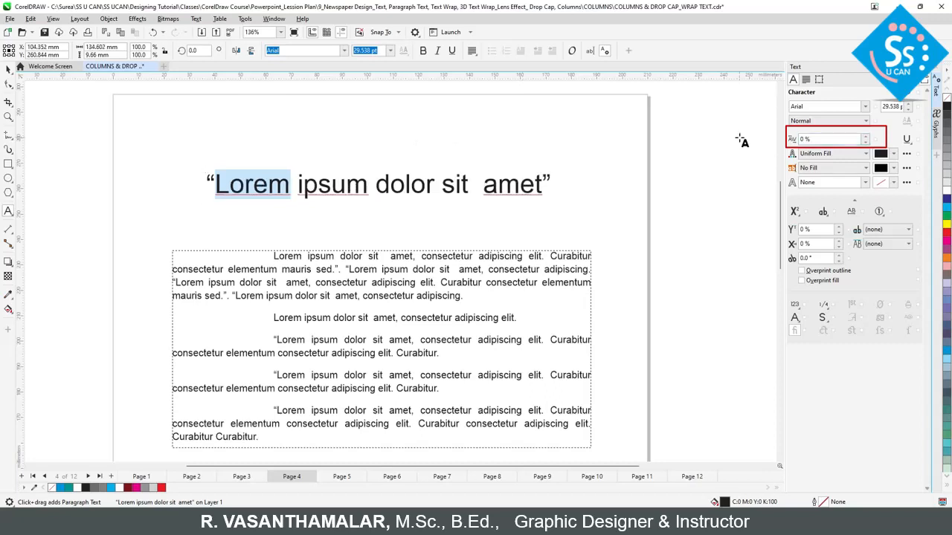
click(298, 196)
key(ctrl+space)
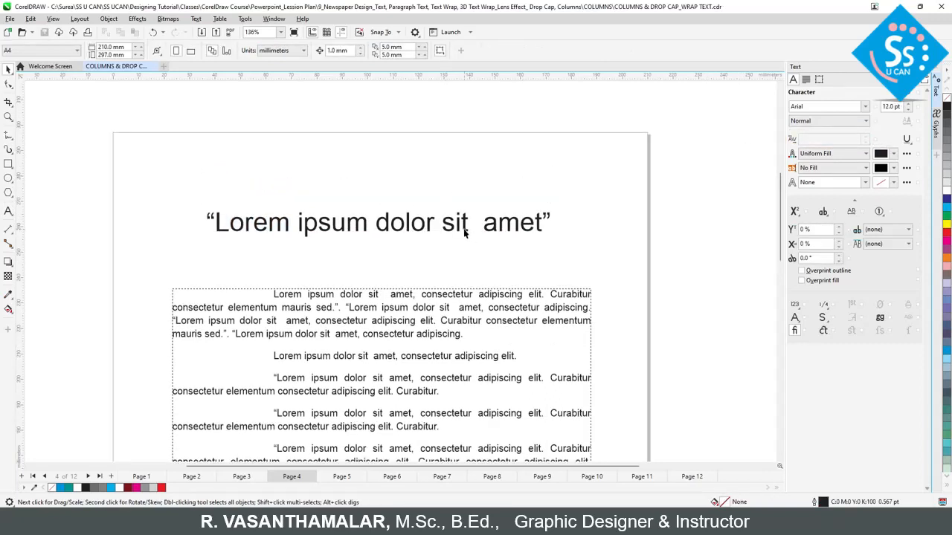
Duplicate the headline just above the original, and widen the copy's spacing with the Shape tool to about 180 mm overall
drag(466, 233, 478, 186)
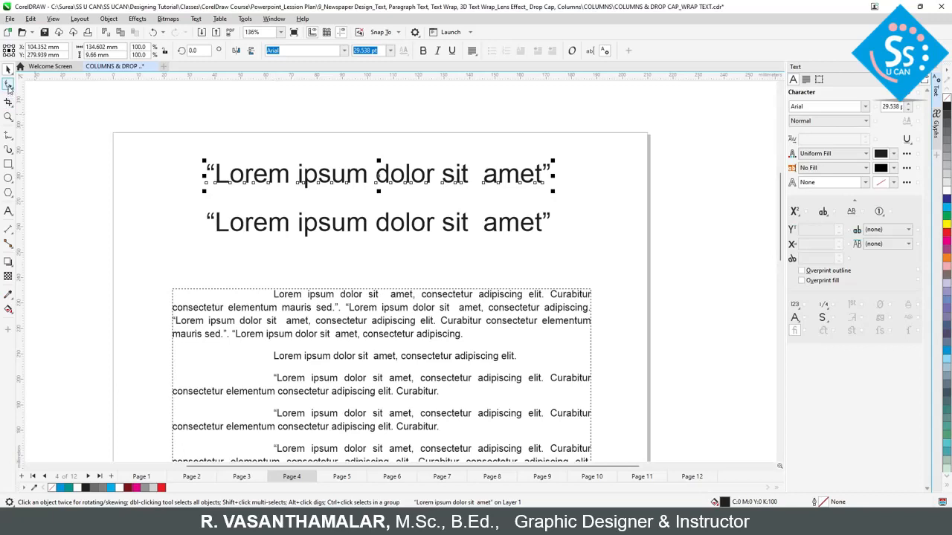
click(9, 84)
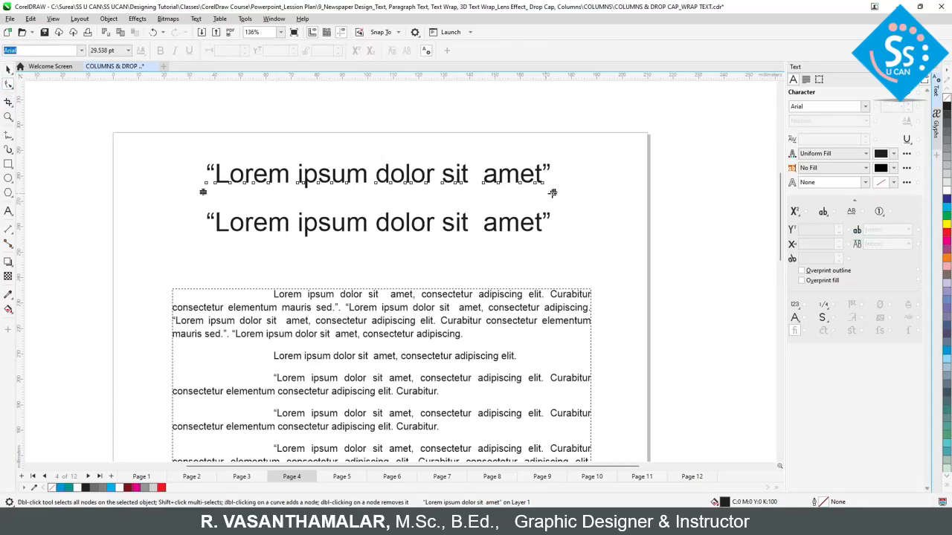
drag(554, 193, 639, 195)
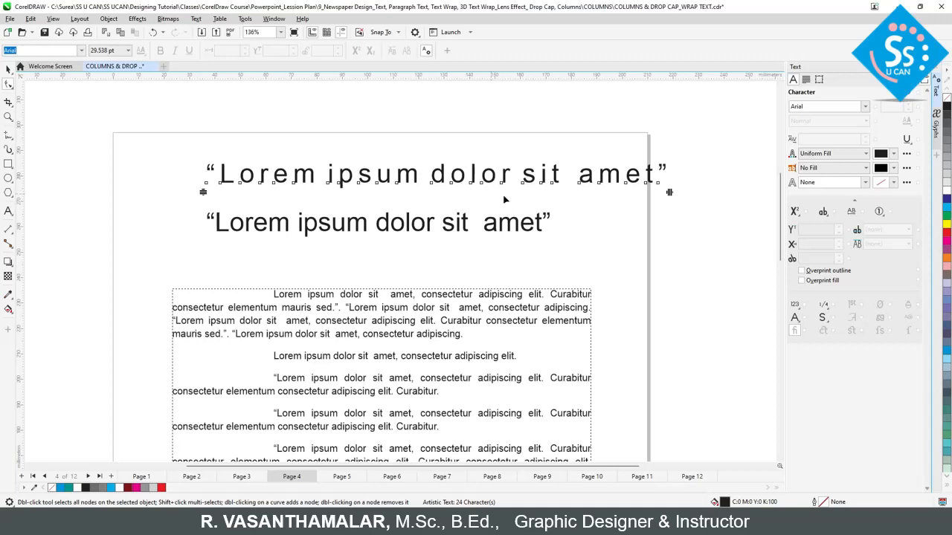
key(F8)
key(ctrl+a)
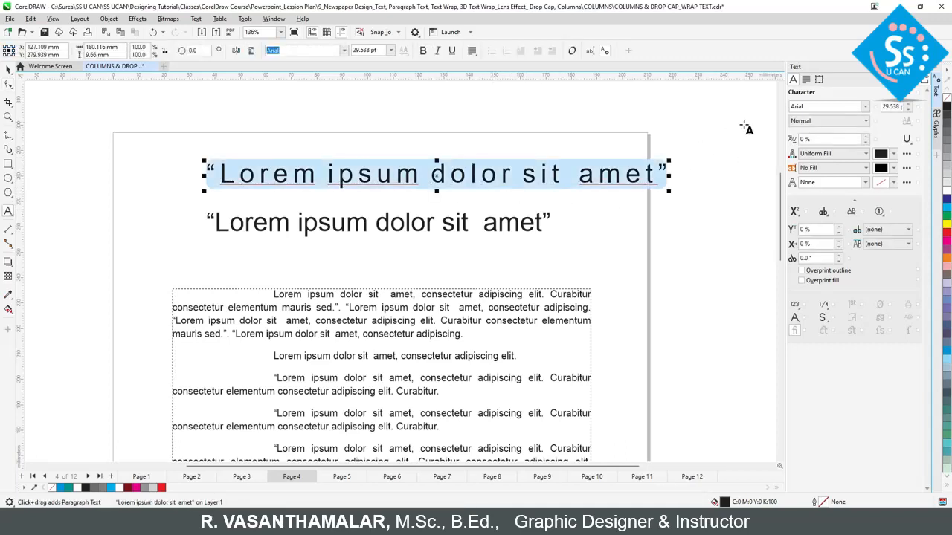
click(806, 78)
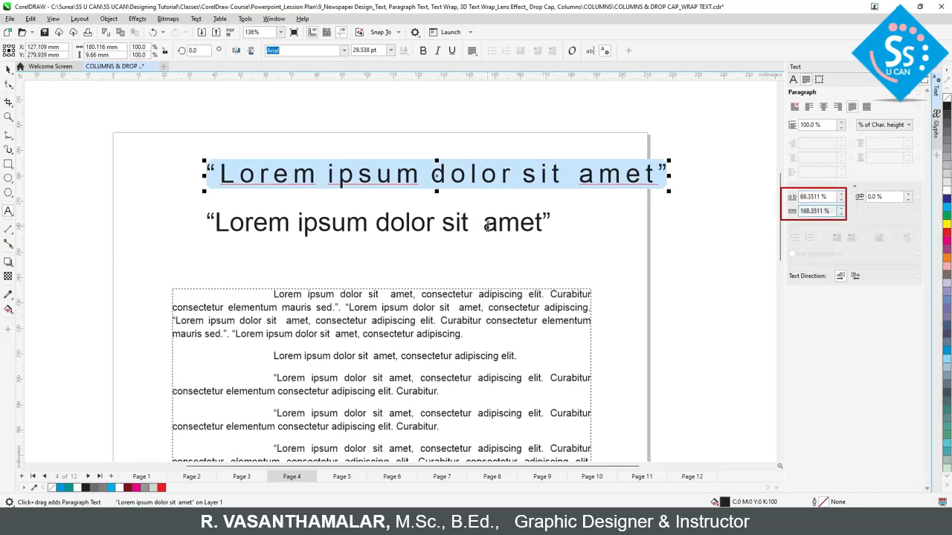
Set the word spacing of the entire original headline, the lower of the two, to 200%
drag(484, 223, 470, 223)
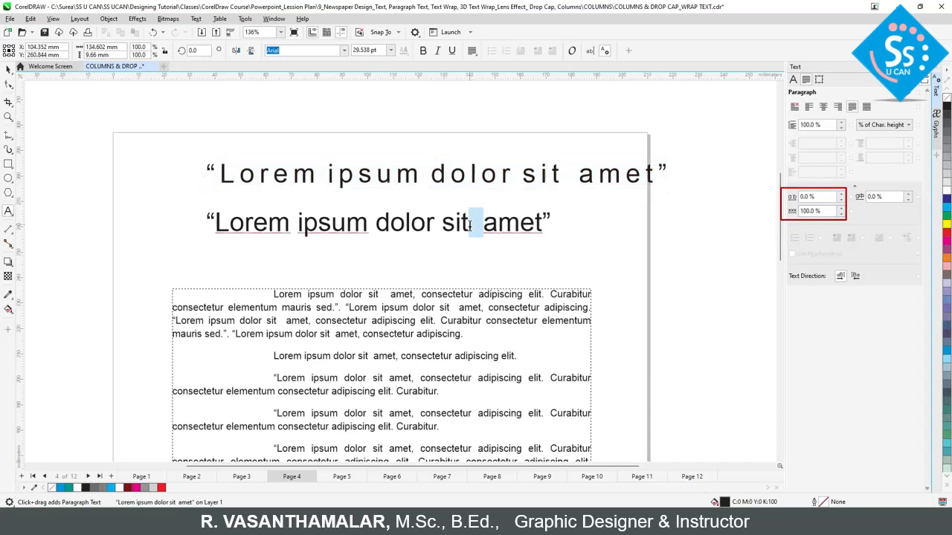
click(295, 224)
key(ctrl+a)
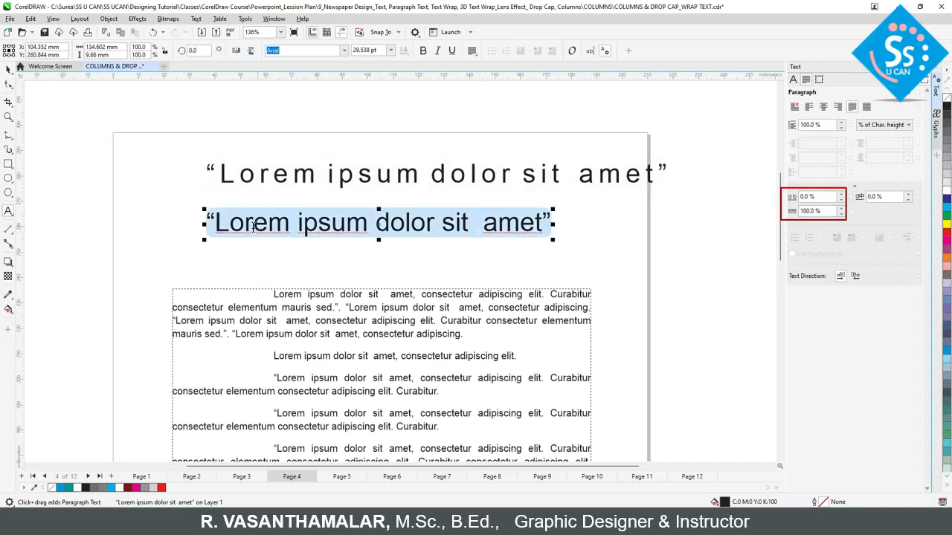
click(814, 212)
text(200)
key(Return)
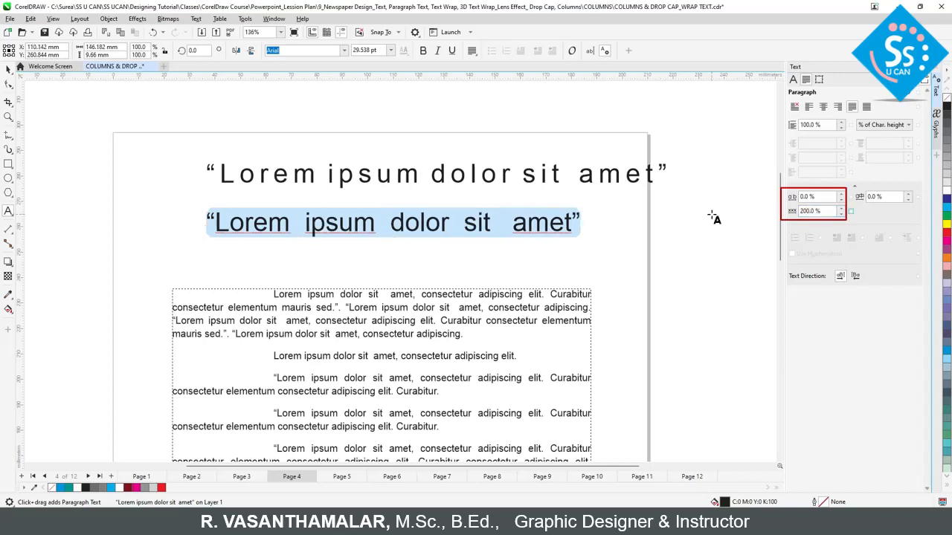
click(304, 223)
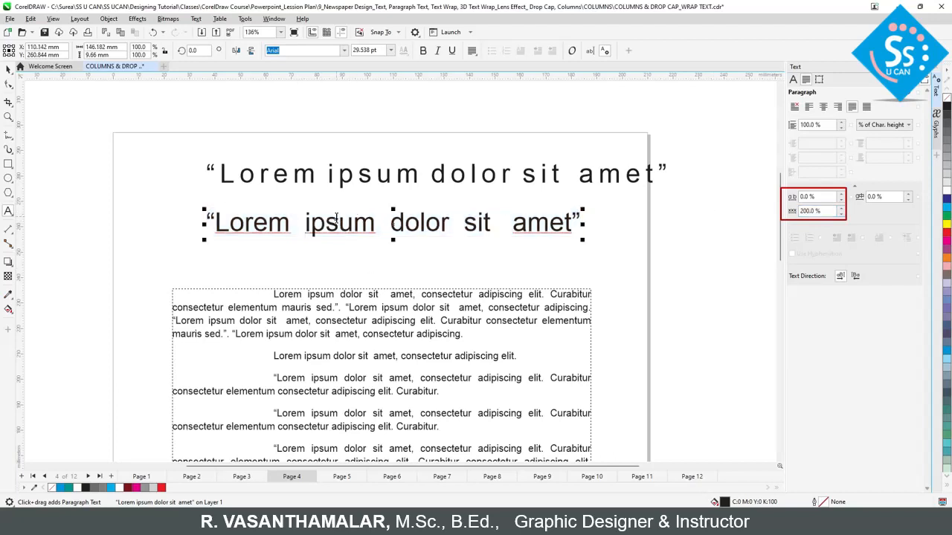
key(ctrl+space)
click(461, 180)
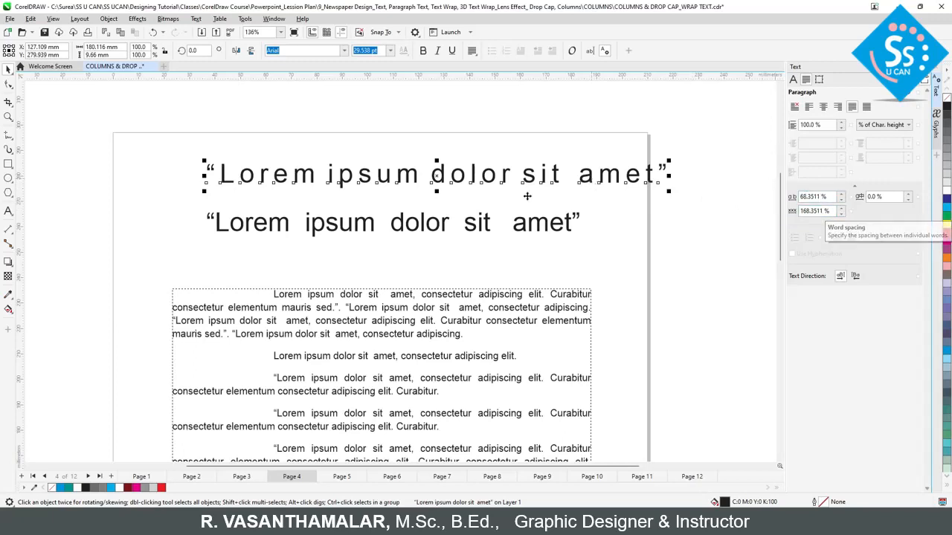
Increase the range kerning of the word "Lorem" in the lower headline in increments up to 150%
click(334, 221)
click(794, 80)
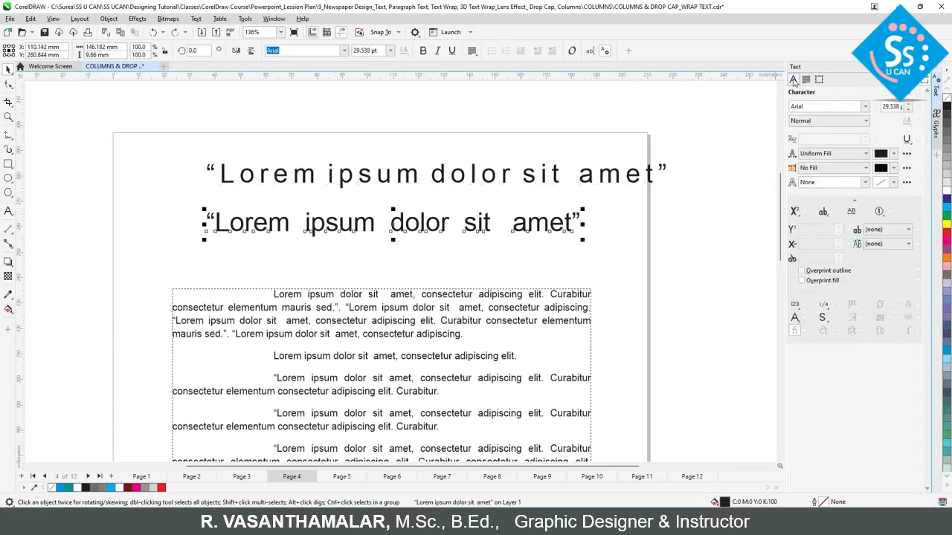
key(F8)
drag(290, 223, 219, 225)
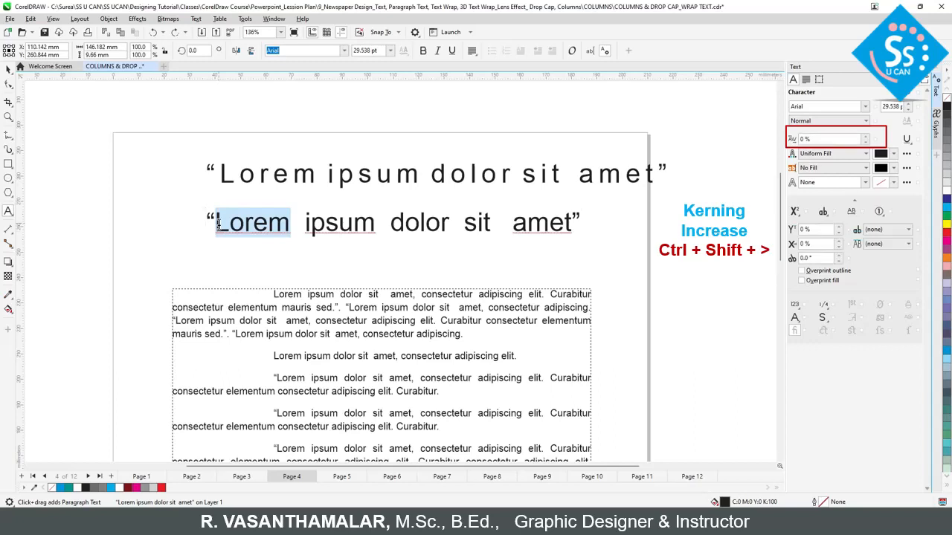
key(ctrl+shift+period)
key(ctrl+shift+period)
key(ctrl+shift+period)
key(ctrl+shift+period)
key(ctrl+shift+period)
key(ctrl+shift+period)
key(ctrl+shift+period)
key(ctrl+shift+period)
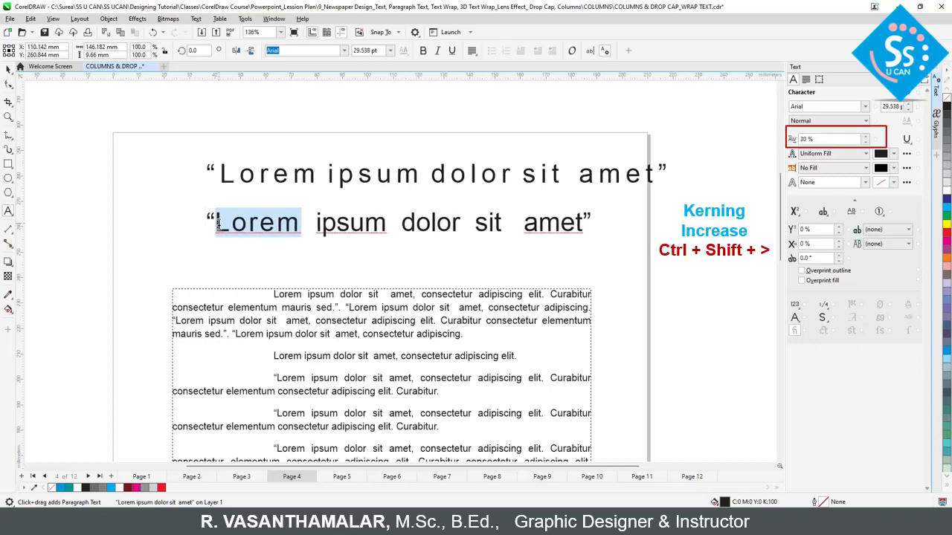
key(ctrl+shift+period)
key(ctrl+shift+period)
key(ctrl+shift+period)
key(ctrl+shift+period)
key(ctrl+shift+period)
key(ctrl+shift+period)
key(ctrl+shift+period)
key(ctrl+shift+period)
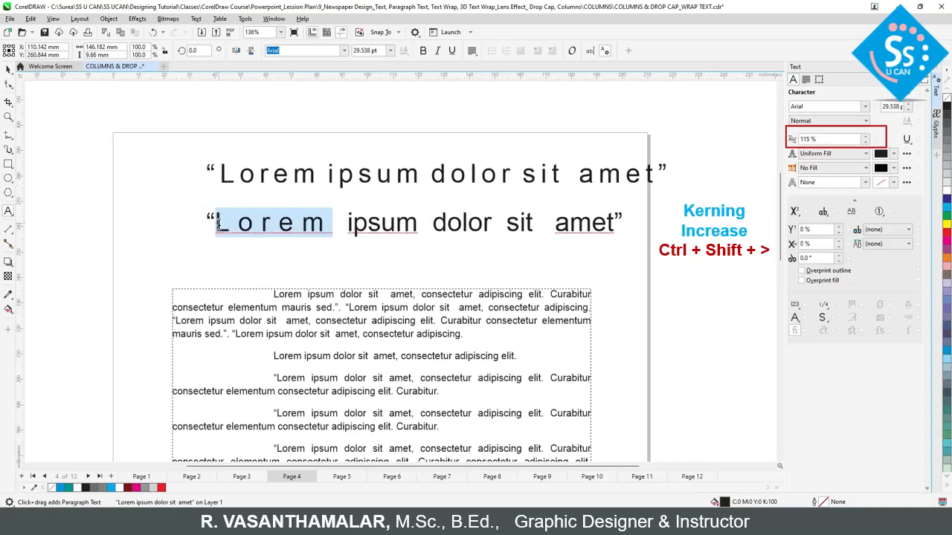
key(ctrl+shift+period)
key(ctrl+shift+period)
key(ctrl+shift+period)
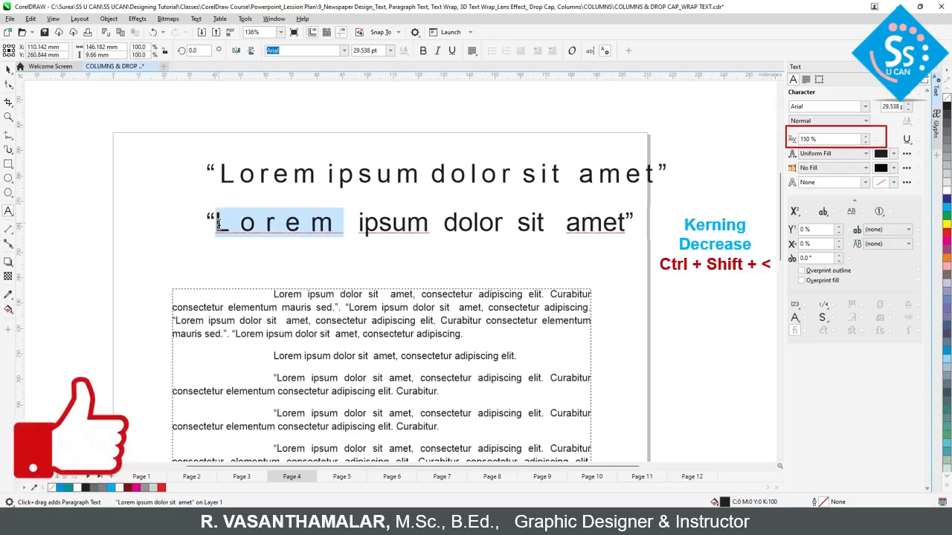
Decrease the range kerning of the lower headline's word "Lorem" in increments down to 35% and leave text editing
key(ctrl+shift+comma)
key(ctrl+shift+comma)
key(ctrl+shift+comma)
key(ctrl+shift+comma)
key(ctrl+shift+comma)
key(ctrl+shift+comma)
key(ctrl+shift+comma)
key(ctrl+shift+comma)
key(ctrl+shift+comma)
key(ctrl+shift+comma)
key(ctrl+shift+comma)
key(ctrl+shift+comma)
key(ctrl+shift+comma)
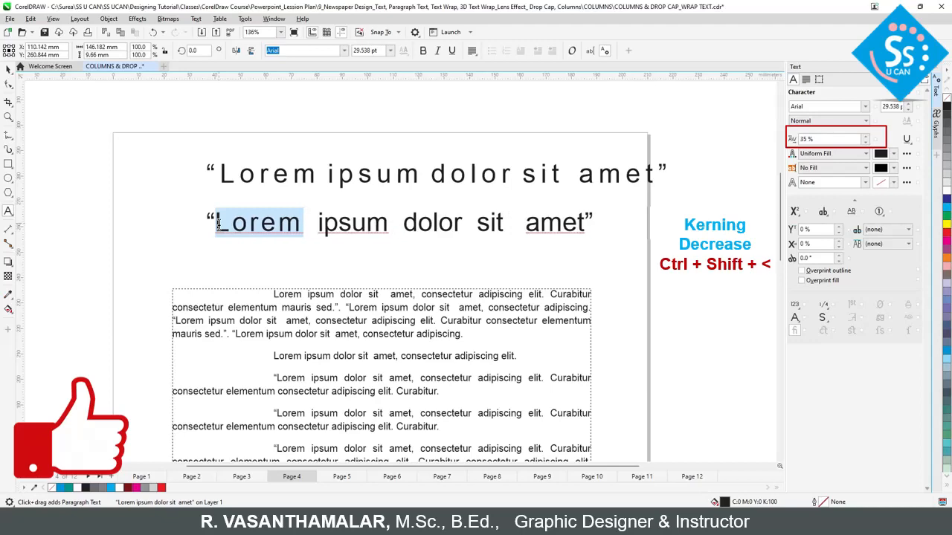
key(ctrl+space)
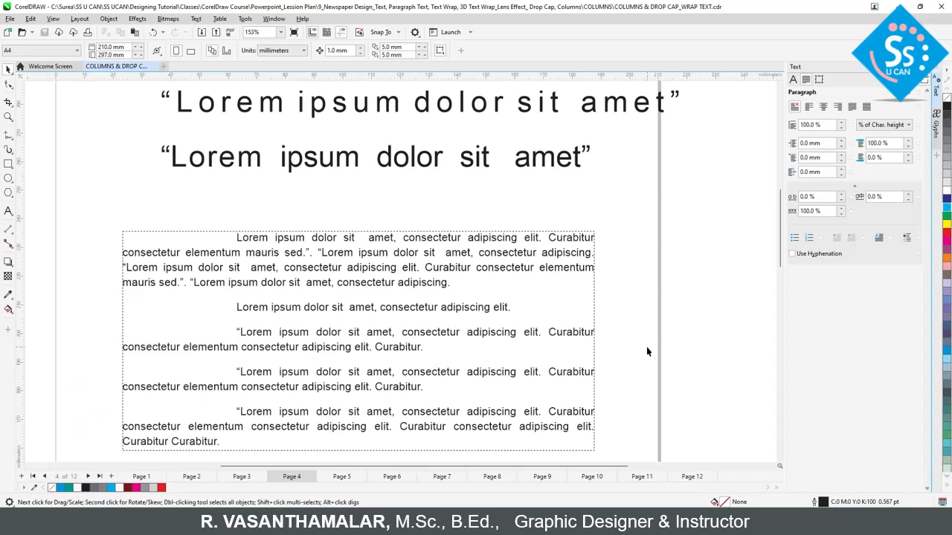
Shorten the body text frame to about 72.6 mm high, hiding its last line, and extend it again to about 76 mm
click(377, 365)
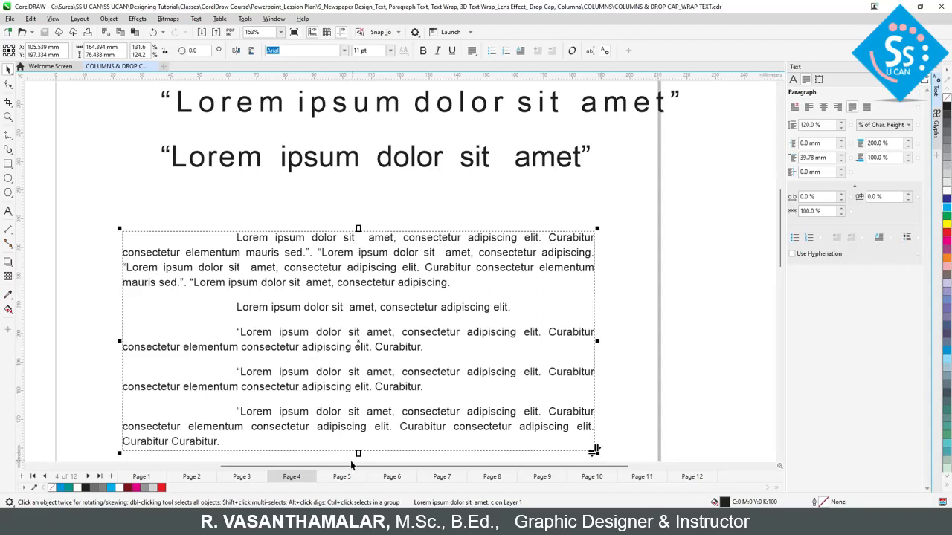
drag(595, 451, 595, 440)
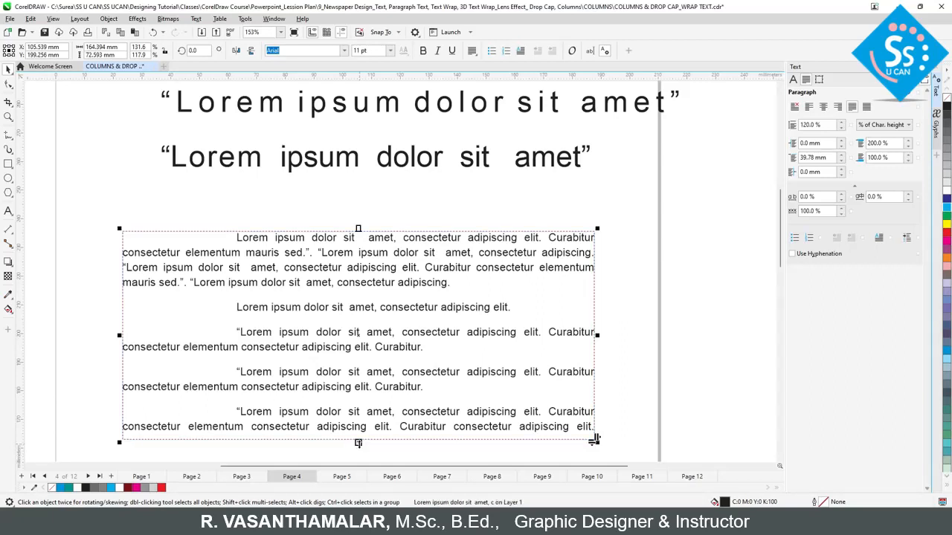
drag(595, 440, 595, 450)
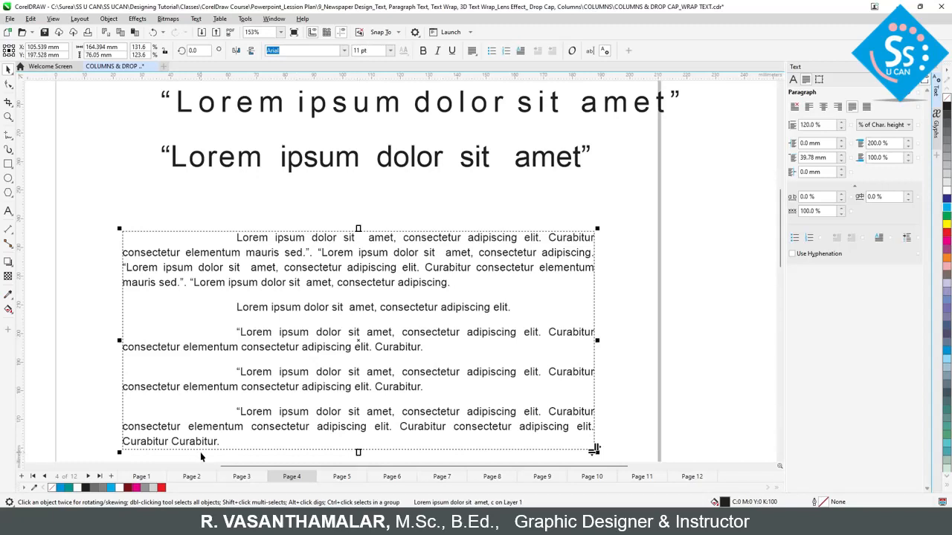
Set the word spacing of the last body paragraph to 50%
double_click(257, 430)
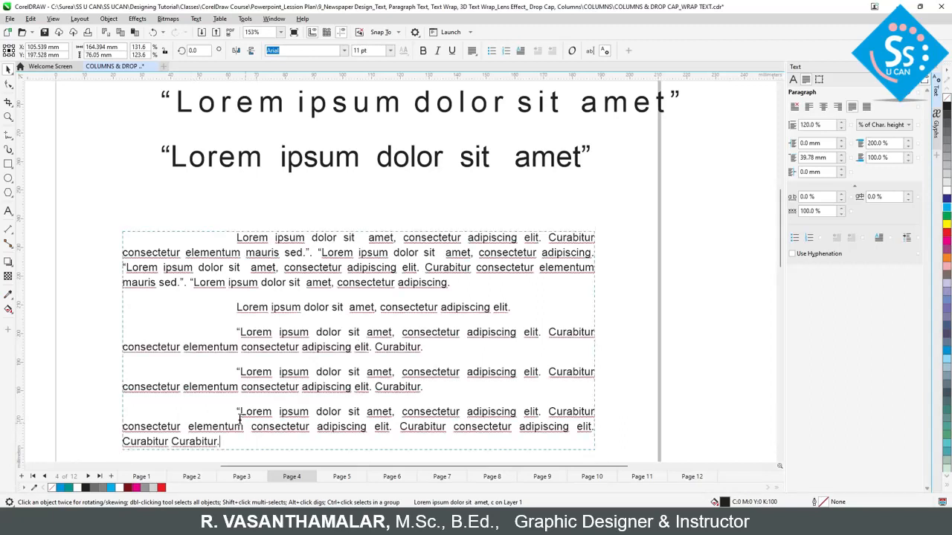
drag(238, 412, 269, 445)
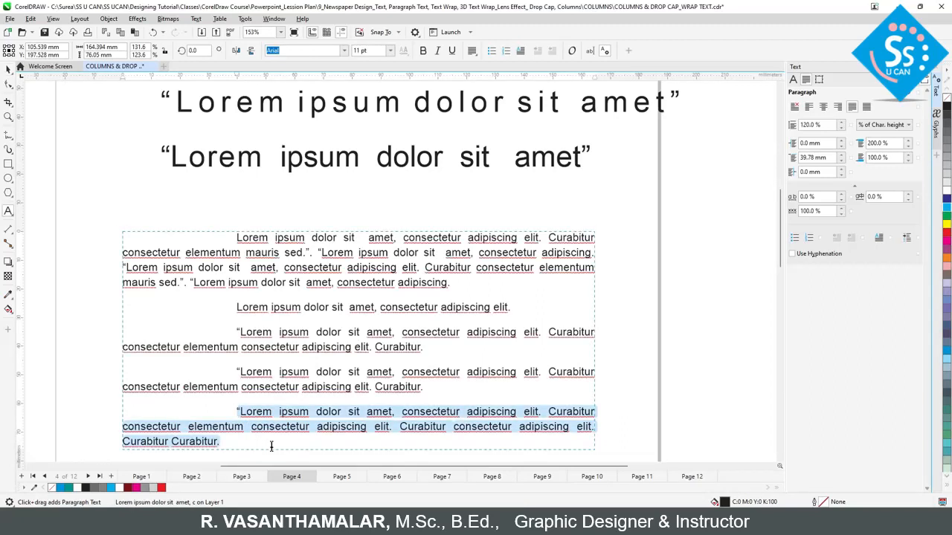
click(824, 211)
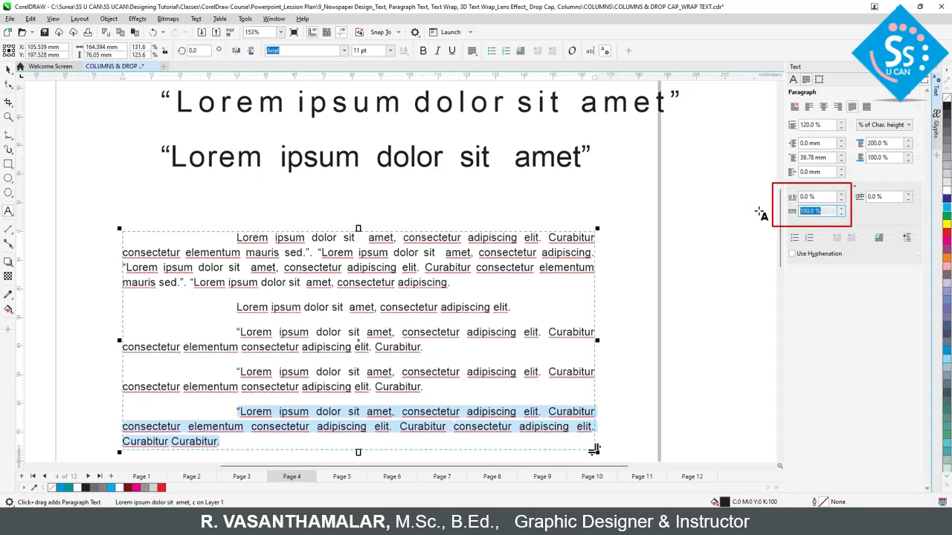
text(50)
key(Return)
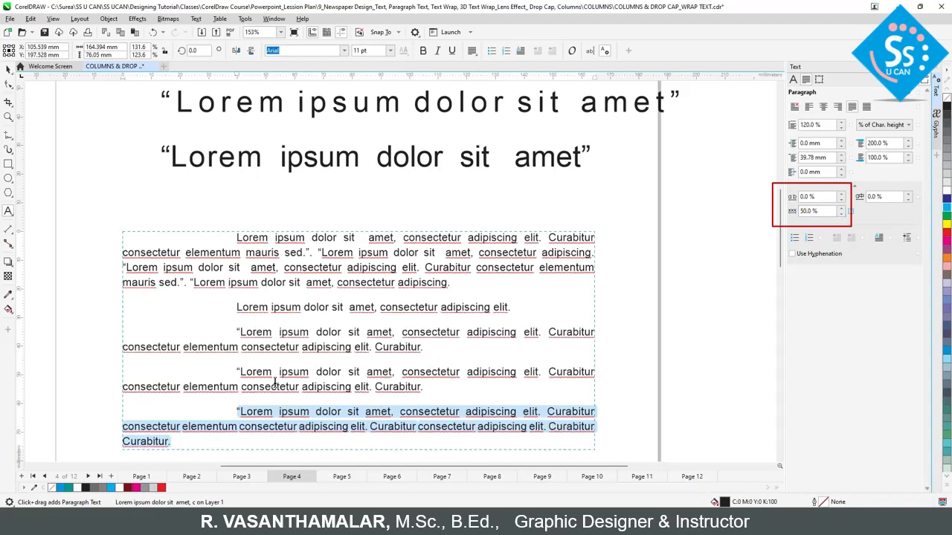
Set the character spacing of the last body paragraph to -10%
click(812, 197)
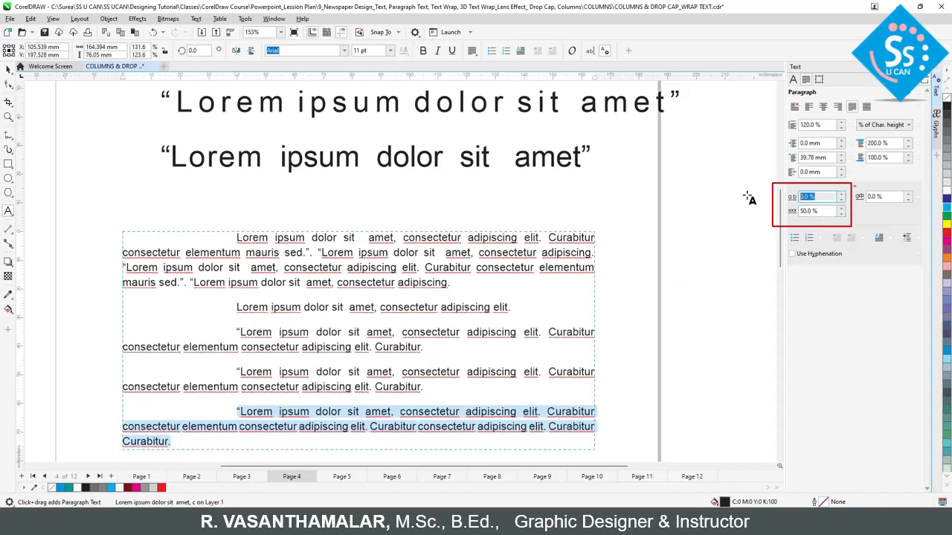
text(-10)
key(Return)
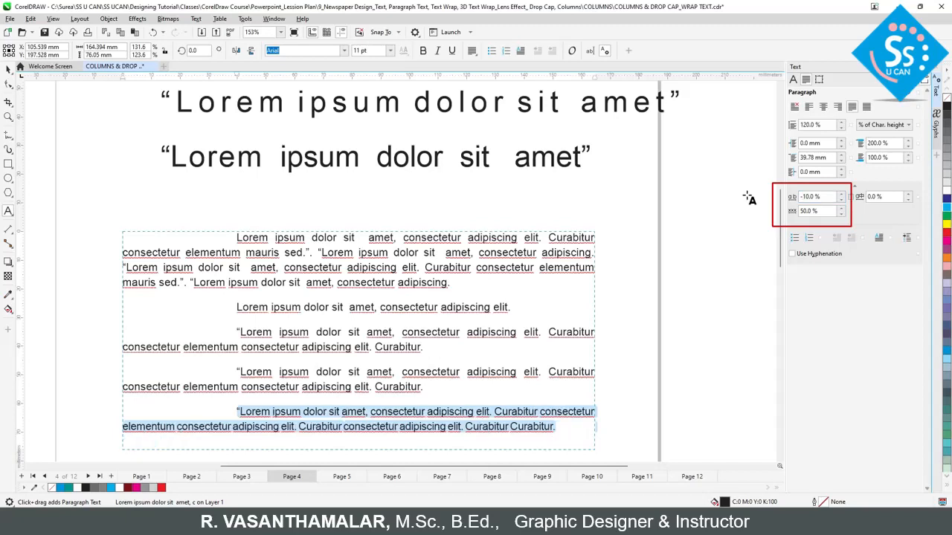
Apply force justification to the last body paragraph and deselect the text frame
click(497, 426)
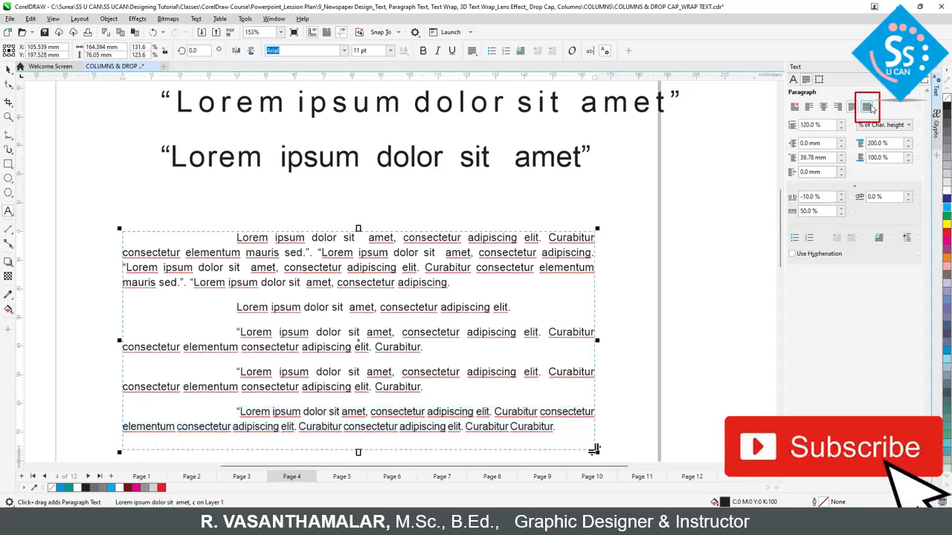
click(867, 107)
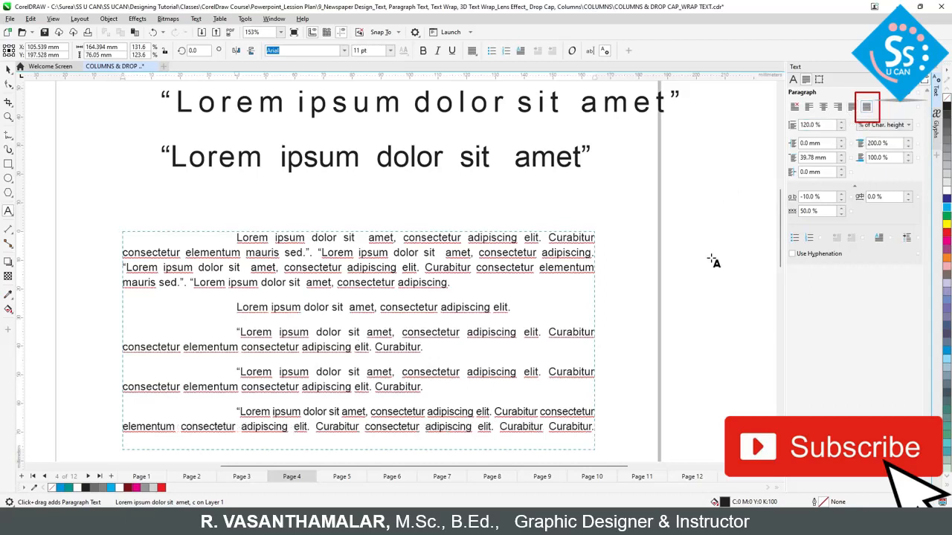
key(ctrl+space)
click(683, 420)
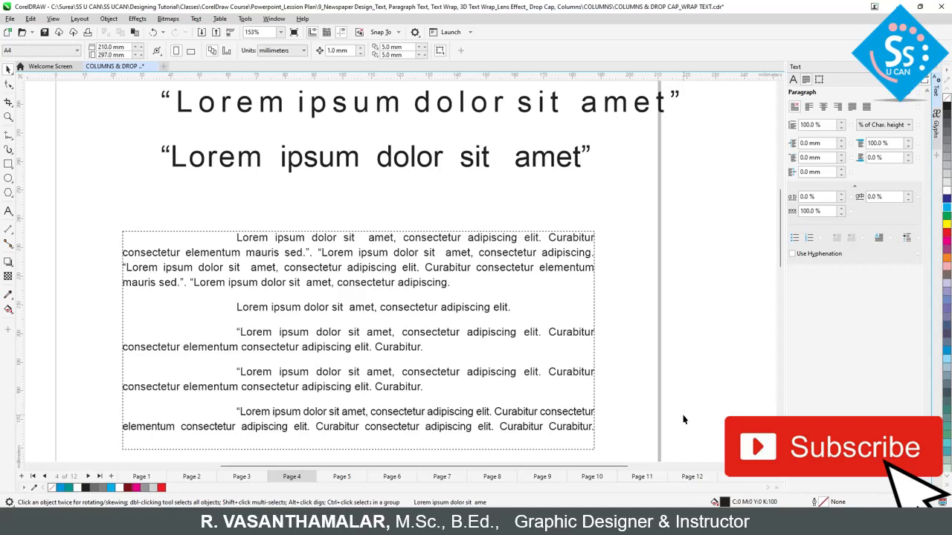
Add two-line artistic text reading "SS U CAN" and "EDUCATION" in the empty area below the body text frame
scroll(421, 370, down, 1)
key(F2)
drag(251, 400, 555, 461)
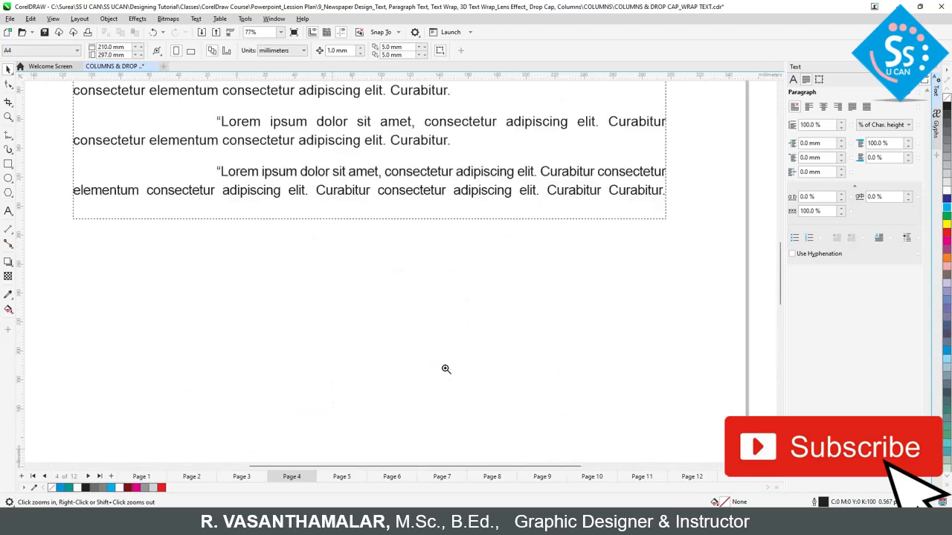
key(F8)
click(178, 324)
text(SS U)
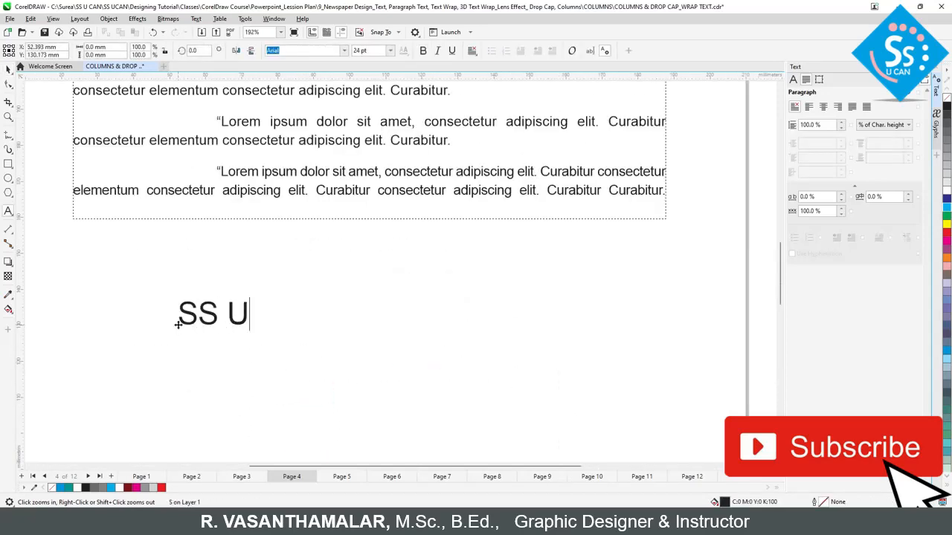
text( CAN)
key(Return)
text(EDUC)
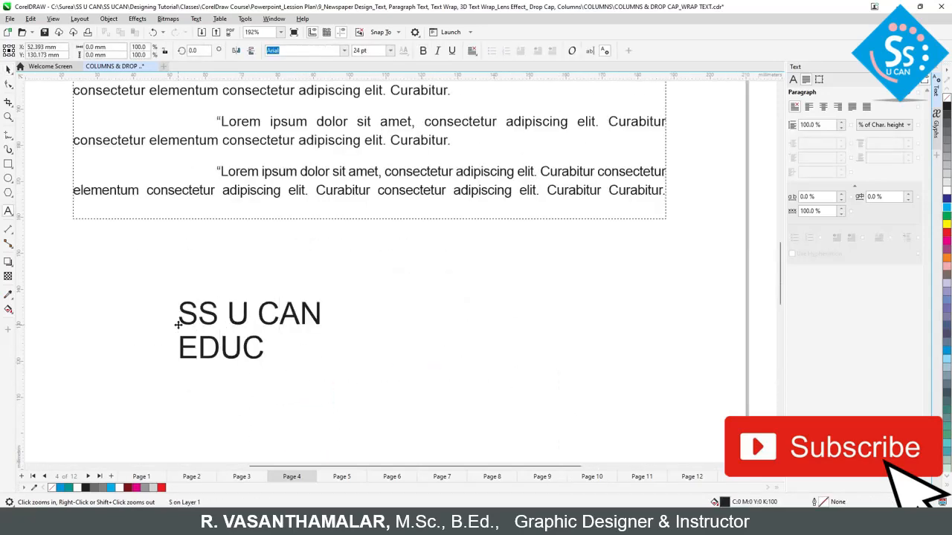
text(ATION)
Set the font size of the EDUCATION line to 10 pt and finish editing the text
key(shift+Home)
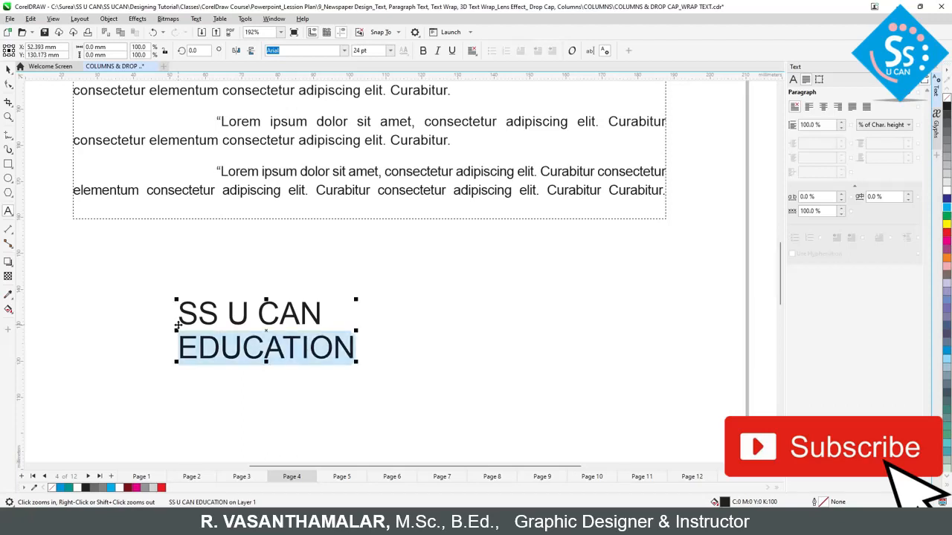
drag(382, 52, 351, 51)
text(10)
key(Return)
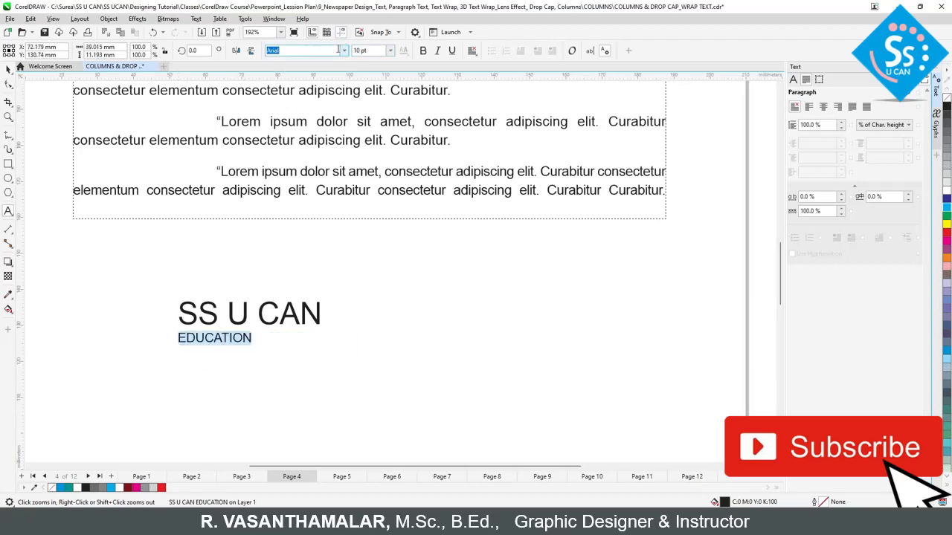
key(ctrl+space)
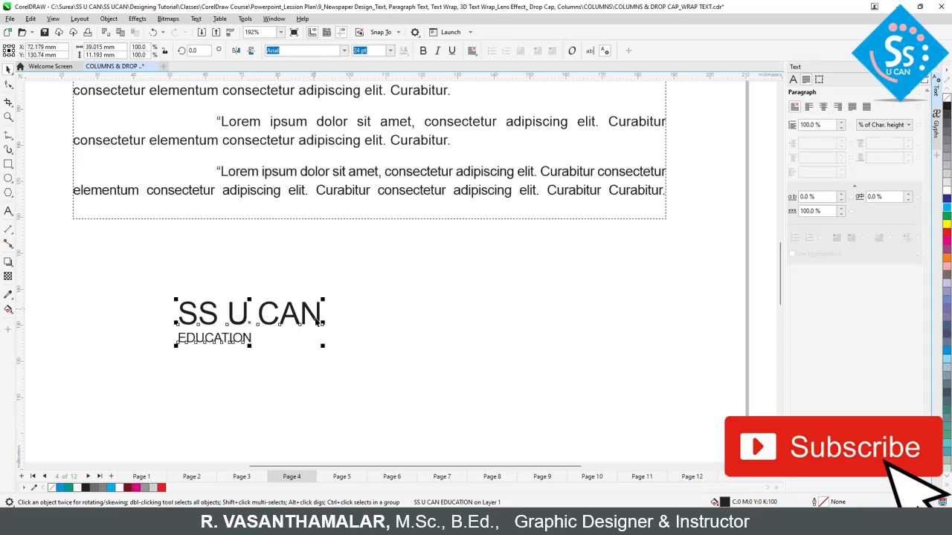
Duplicate the SS U CAN EDUCATION text twice horizontally and spread the three copies in a row
drag(294, 320, 357, 317)
right_click(357, 317)
key(ctrl+r)
shift+click(374, 322)
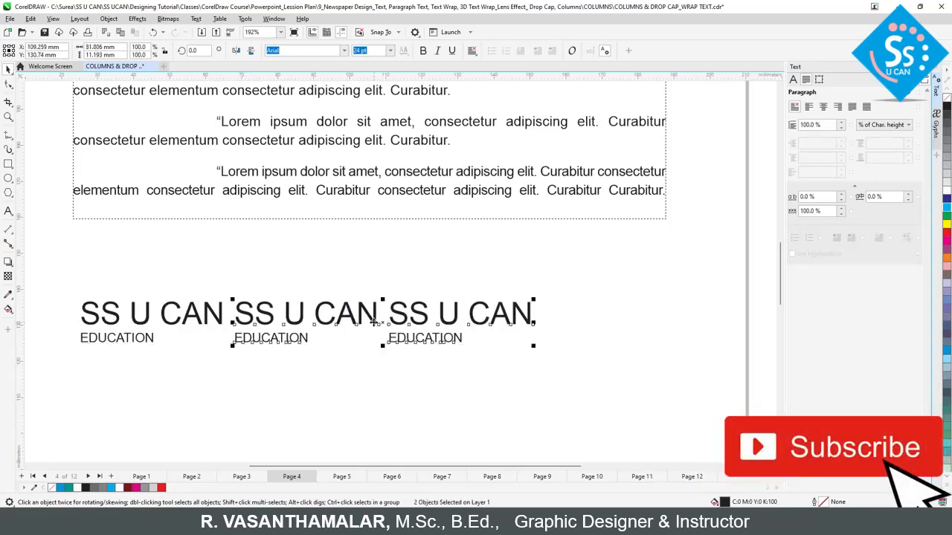
Apply force justification to the first text copy so EDUCATION spans the width of SS U CAN, and deselect it
click(221, 319)
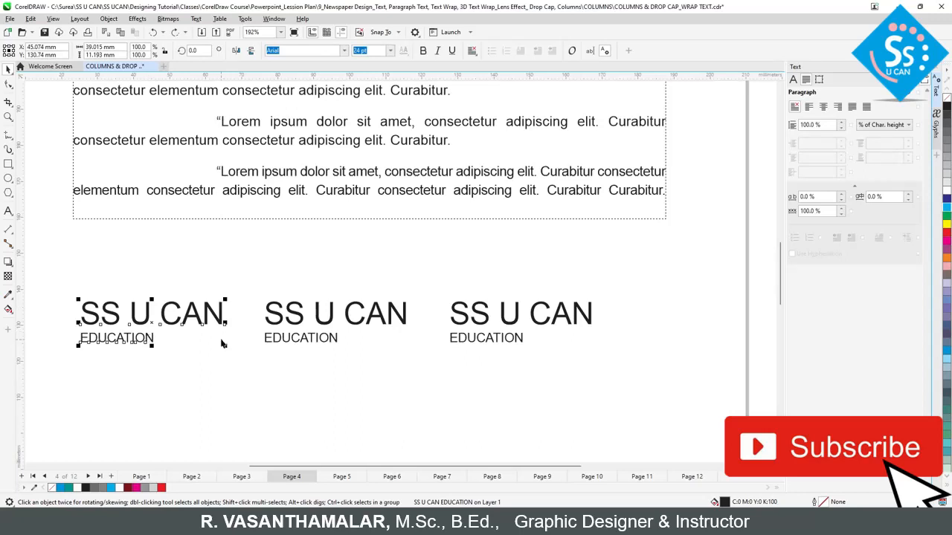
click(319, 388)
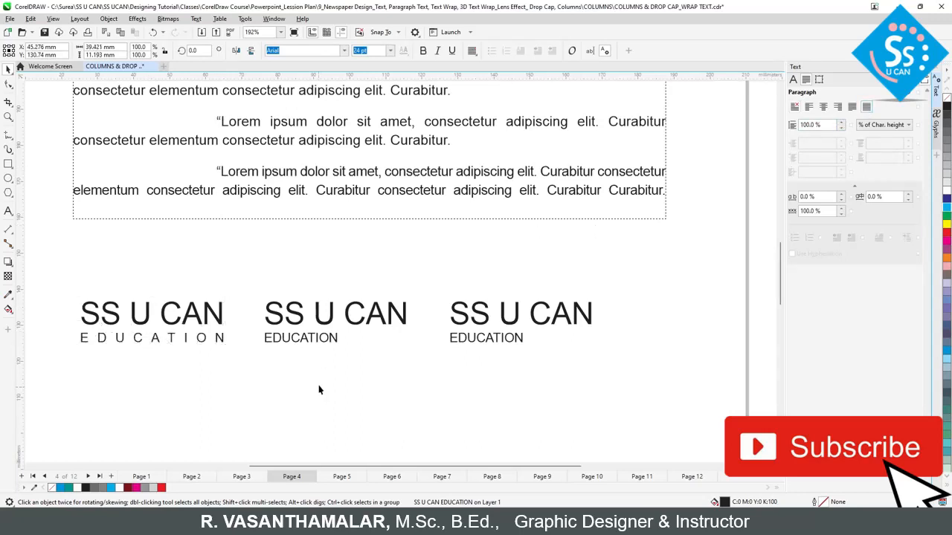
Break the second text copy apart into separate lines and stretch its EDUCATION line vertically to about 3.5 mm high
click(305, 338)
key(ctrl+k)
click(305, 340)
drag(301, 345, 304, 348)
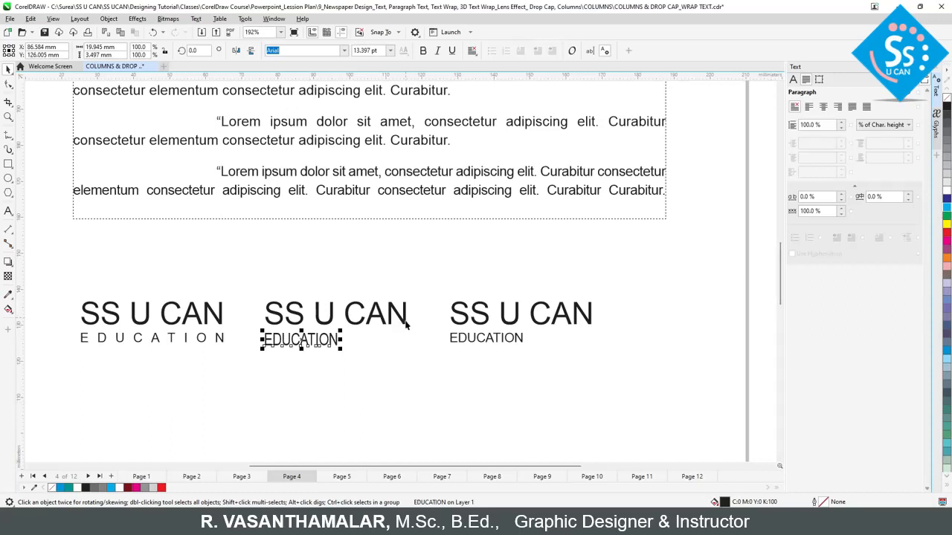
Widen the character spacing of the second EDUCATION with the Shape tool to about 244%, matching the width of SS U CAN
click(8, 84)
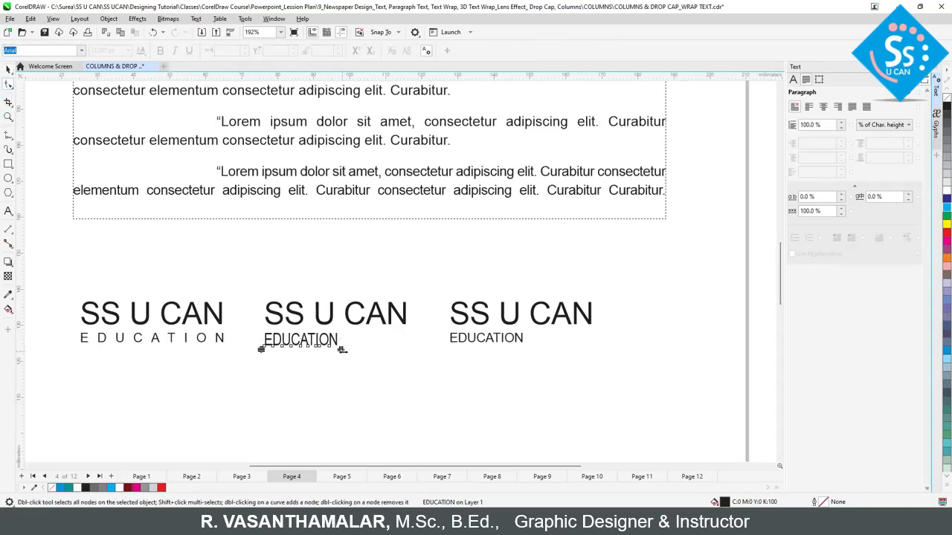
drag(345, 353, 404, 355)
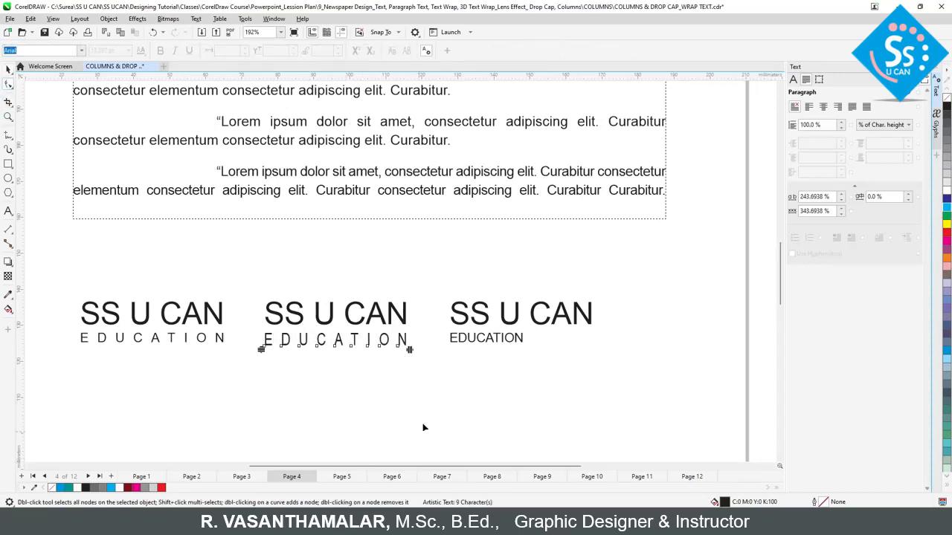
key(space)
Break the third text copy apart and stretch its EDUCATION line vertically to about 3.9 mm high
click(499, 346)
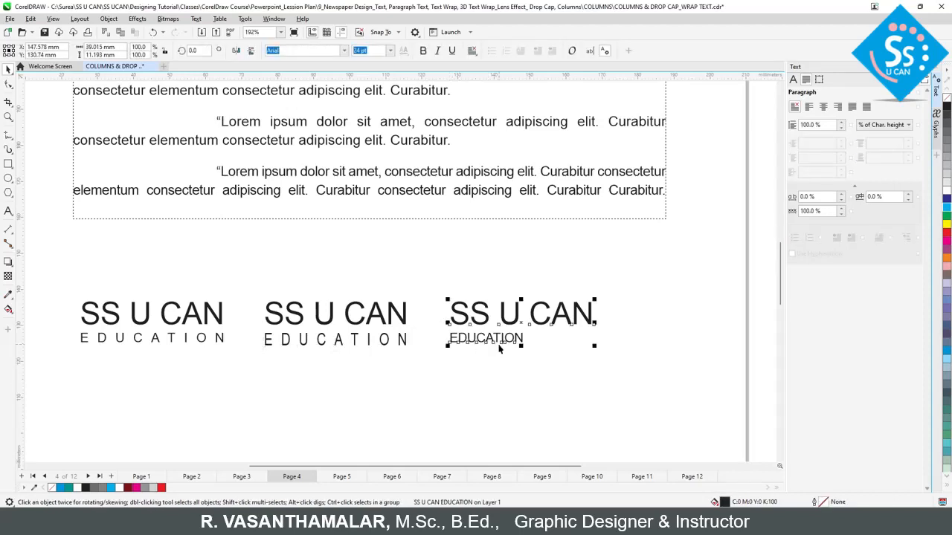
ctrl+click(514, 347)
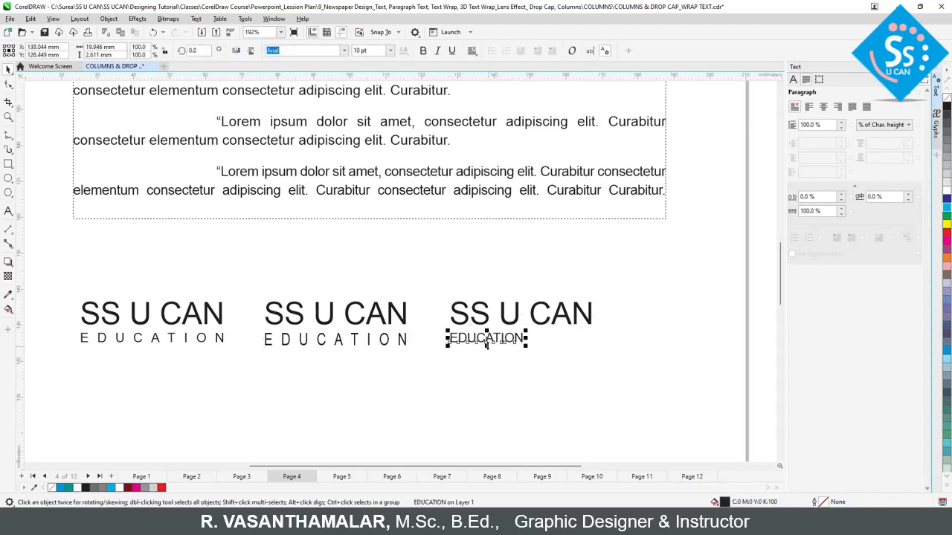
drag(486, 347, 489, 350)
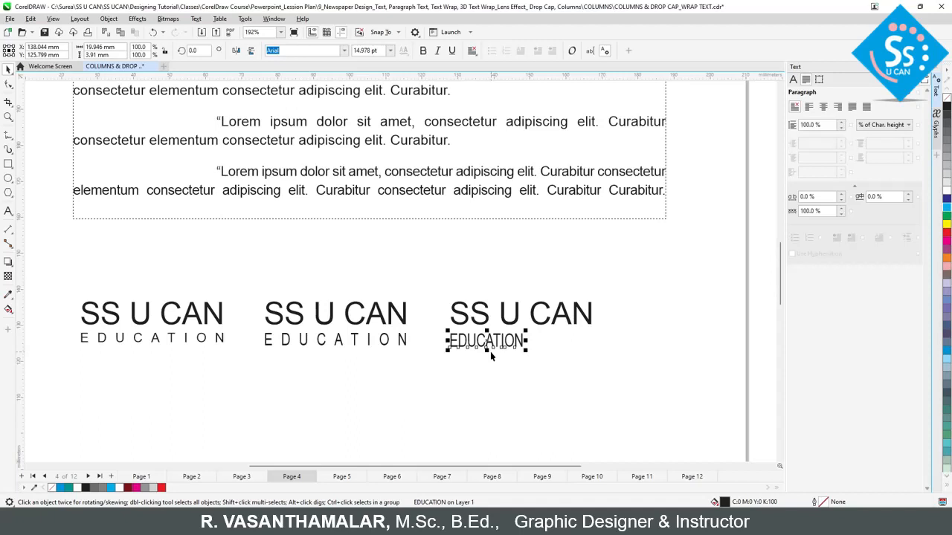
Select all letters of the third EDUCATION and increase their kerning incrementally to 260%
double_click(501, 342)
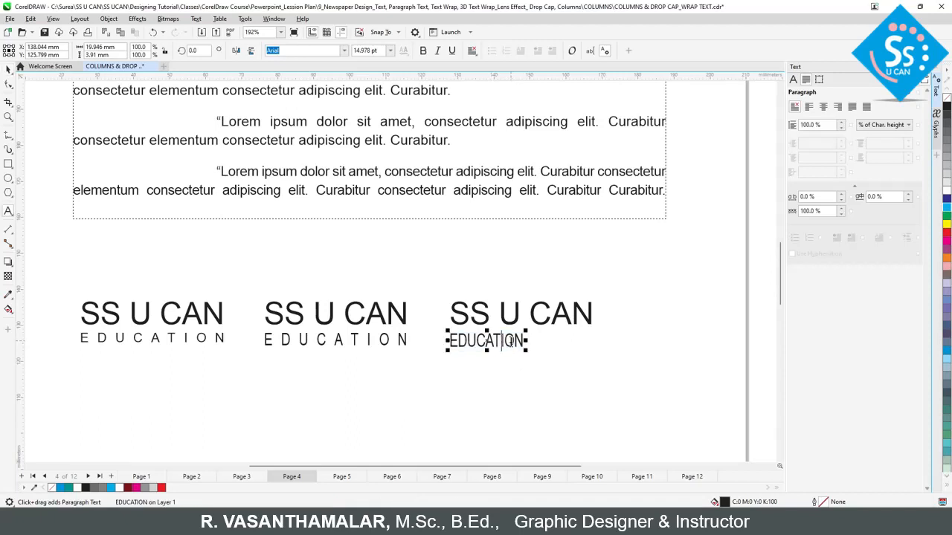
double_click(511, 341)
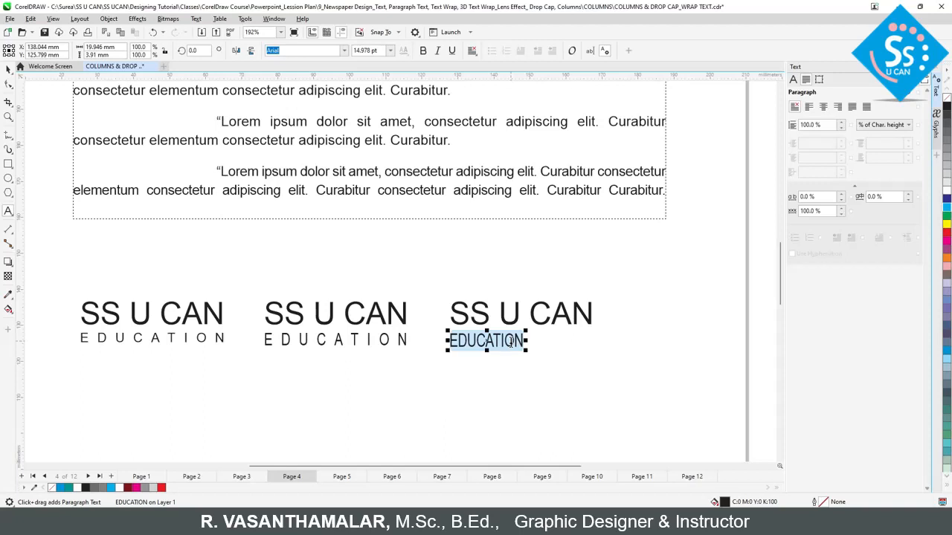
key(ctrl+shift+period)
key(ctrl+shift+period)
key(ctrl+shift+period)
key(ctrl+shift+period)
key(ctrl+shift+period)
key(ctrl+shift+period)
key(ctrl+shift+period)
key(ctrl+shift+period)
key(ctrl+shift+period)
key(ctrl+shift+period)
key(ctrl+shift+period)
key(ctrl+shift+period)
key(ctrl+shift+period)
key(ctrl+shift+period)
key(ctrl+shift+period)
key(ctrl+shift+period)
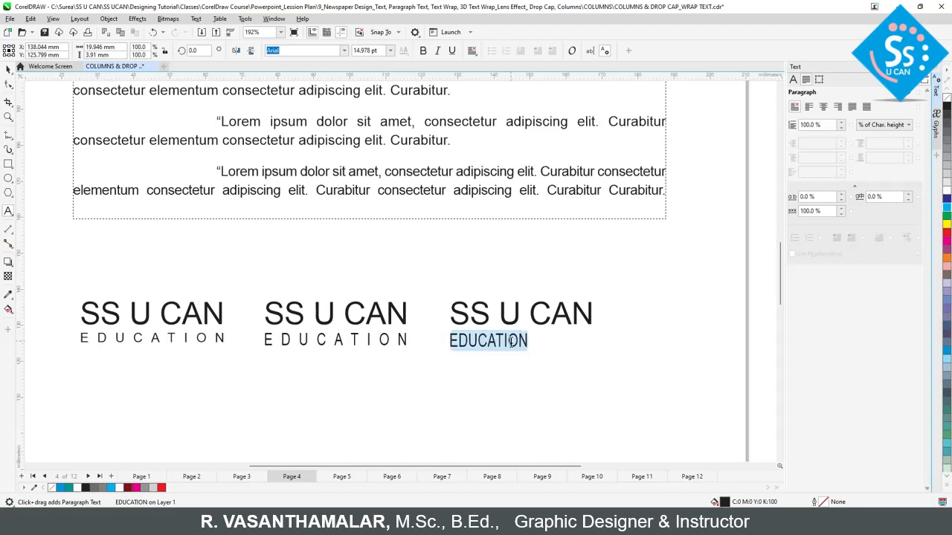
key(ctrl+shift+period)
key(ctrl+shift+period)
key(ctrl+shift+period)
key(ctrl+shift+period)
key(ctrl+shift+period)
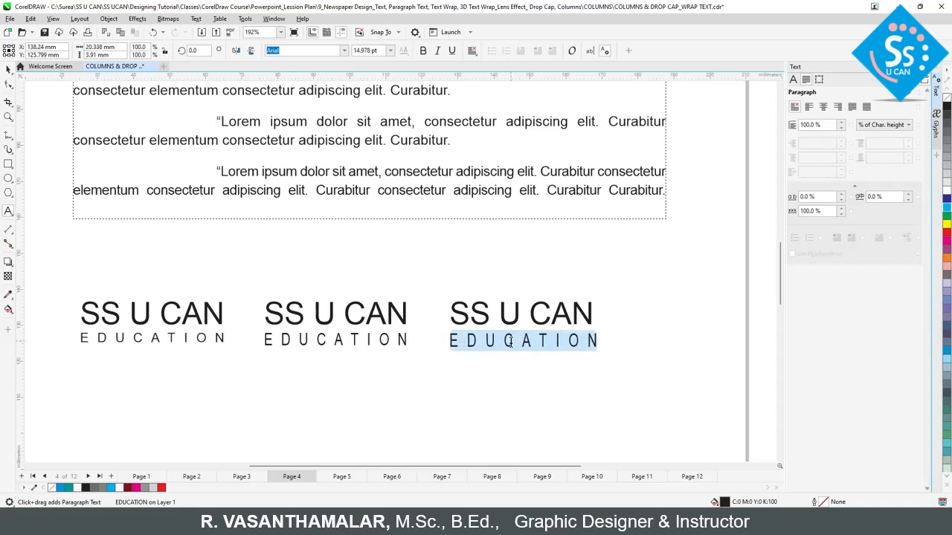
Show the character settings, reduce the third EDUCATION's kerning to 245% to match the width of SS U CAN, and deselect it
click(793, 78)
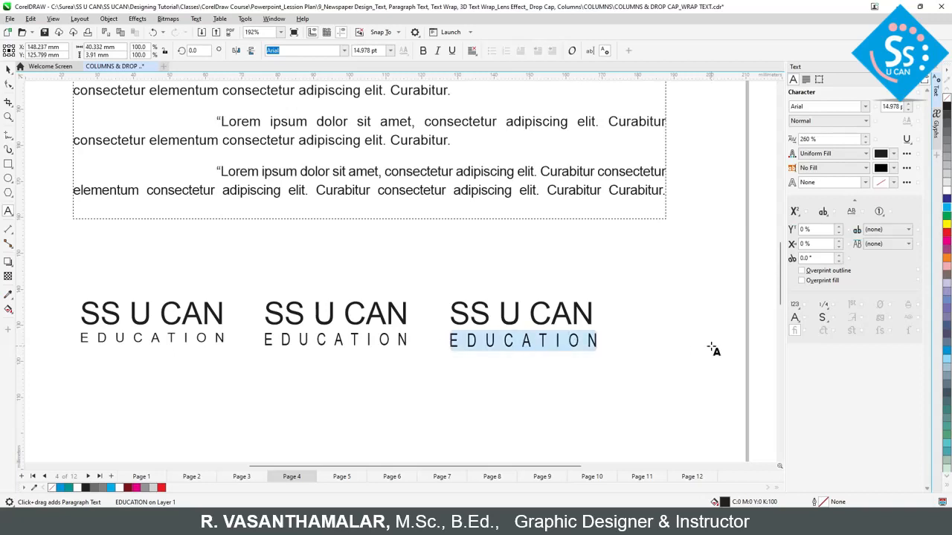
key(ctrl+shift+comma)
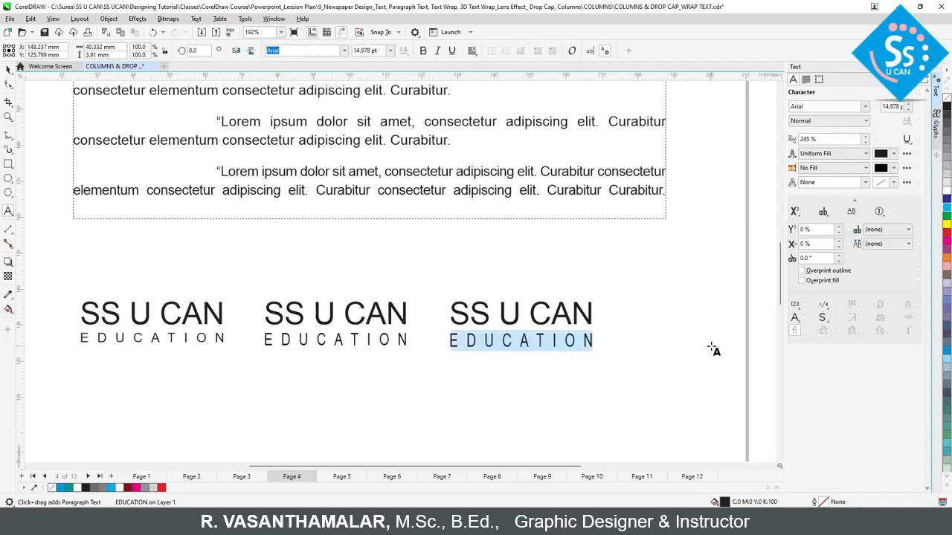
key(ctrl+space)
click(255, 395)
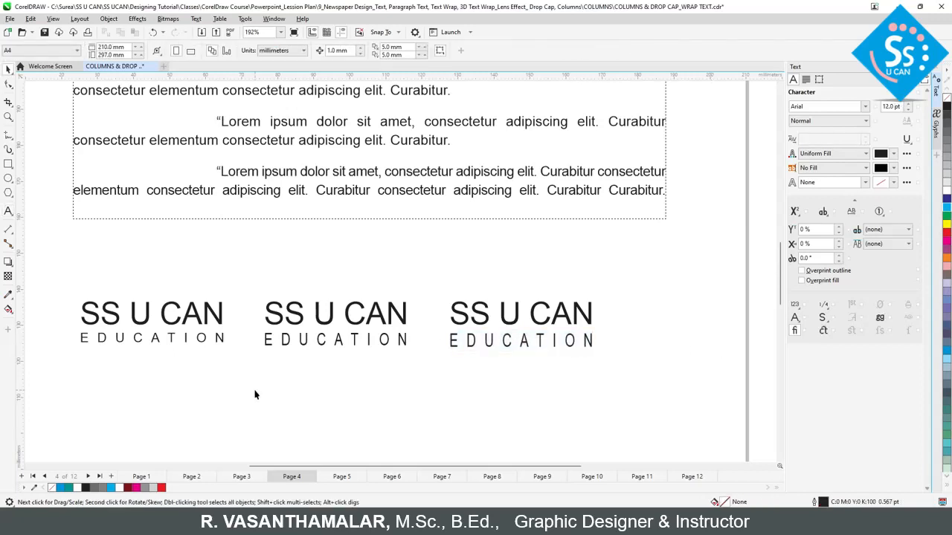